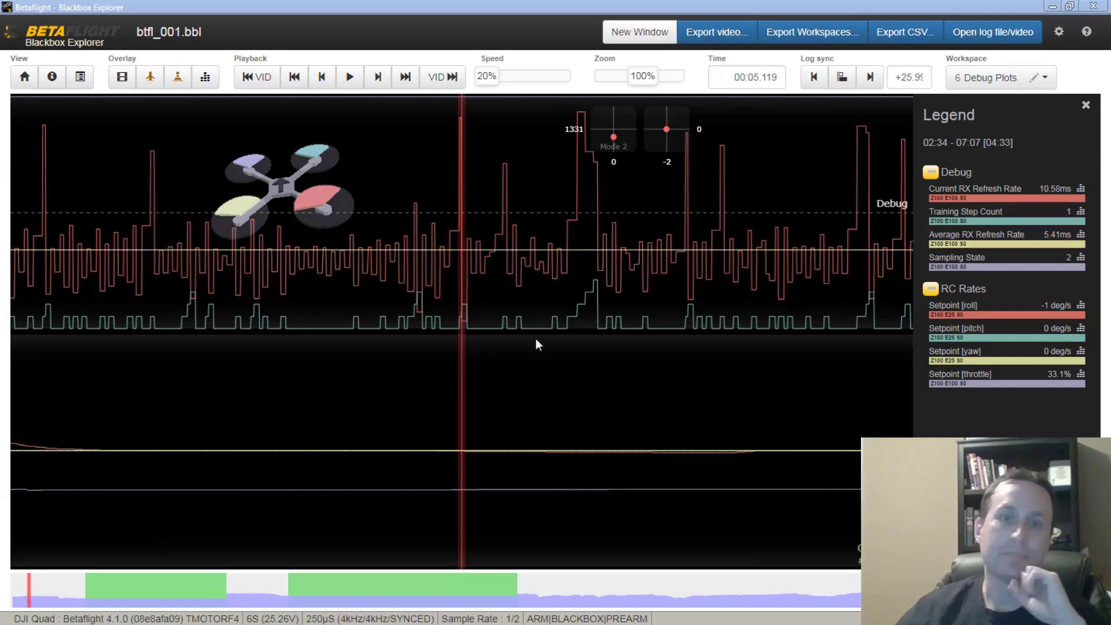
Show the flight video overlay behind the graphs and examine the RX refresh rate trace around the 3-second mark
scroll(589, 403, "up", 5)
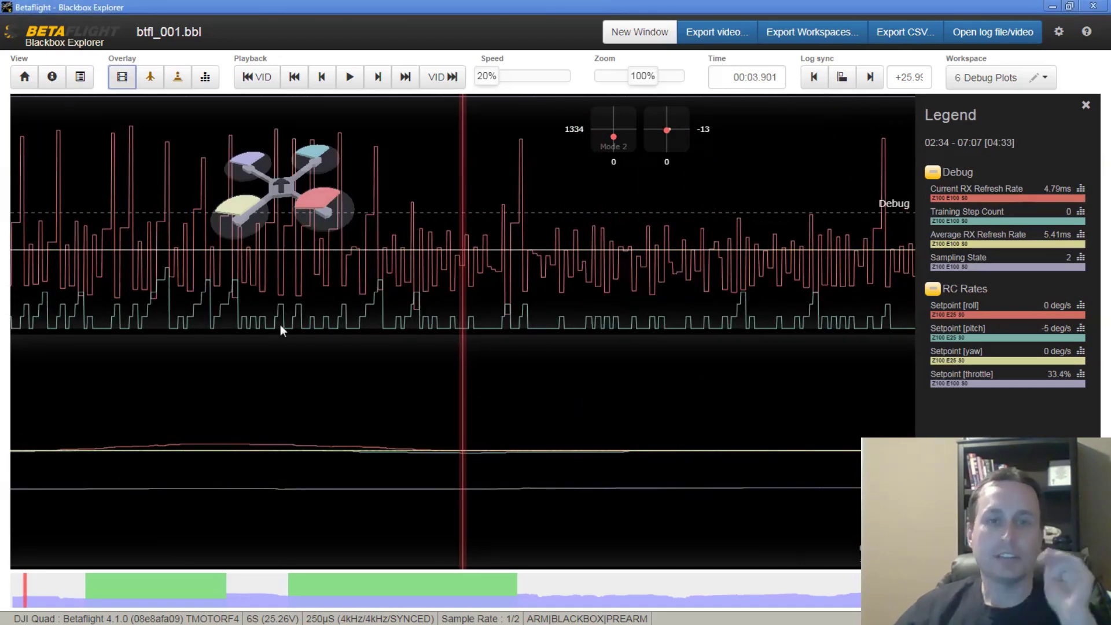
left_click(123, 77)
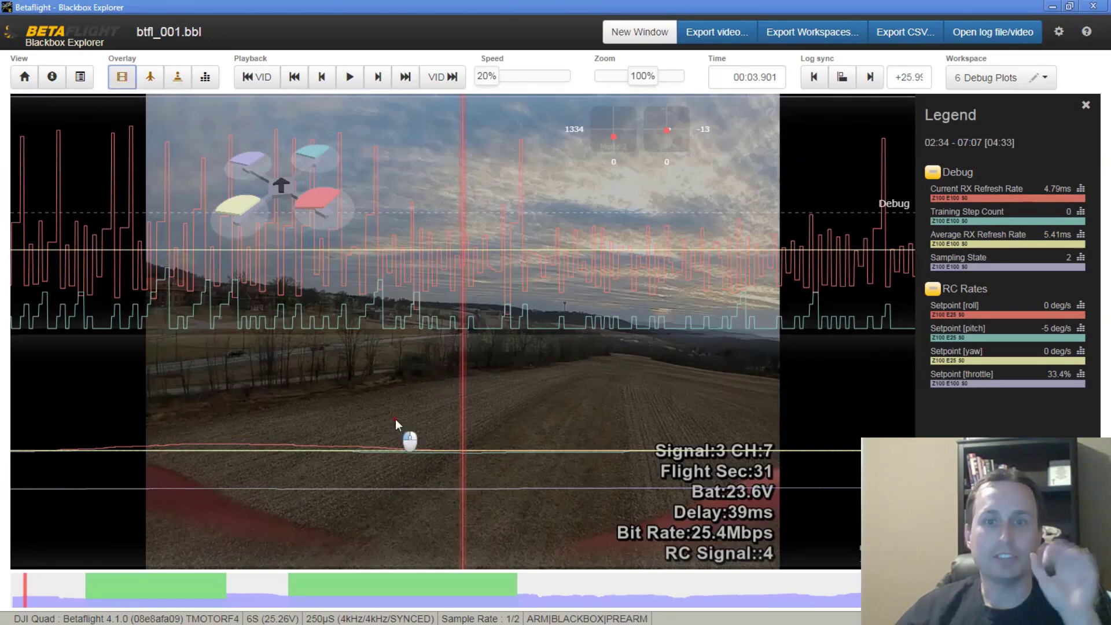
left_click_drag(394, 419, 526, 418)
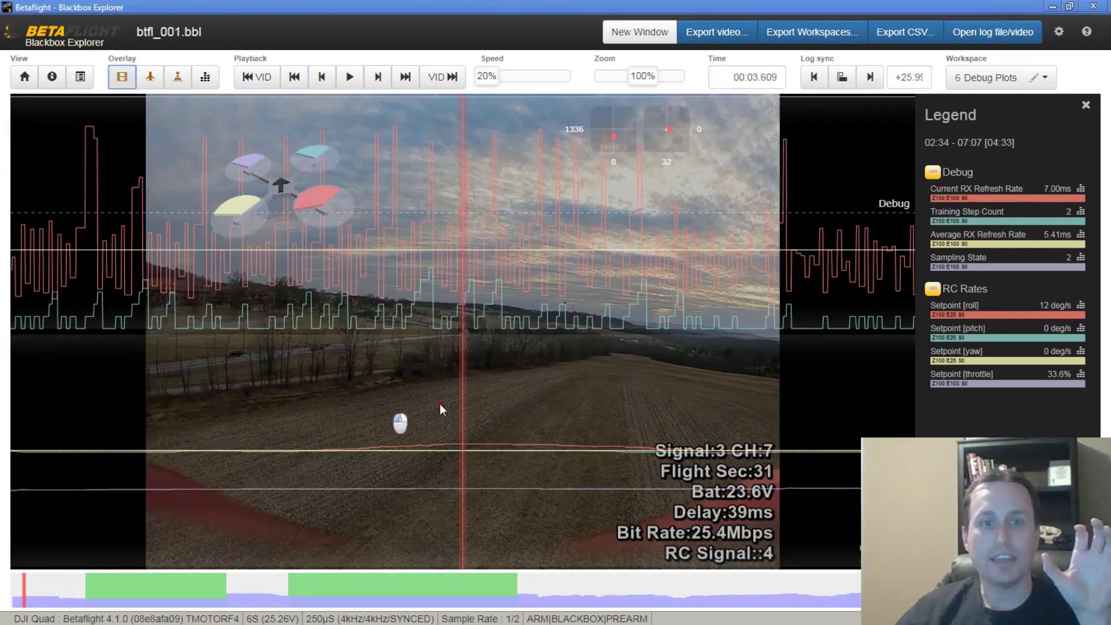
left_click_drag(441, 403, 565, 411)
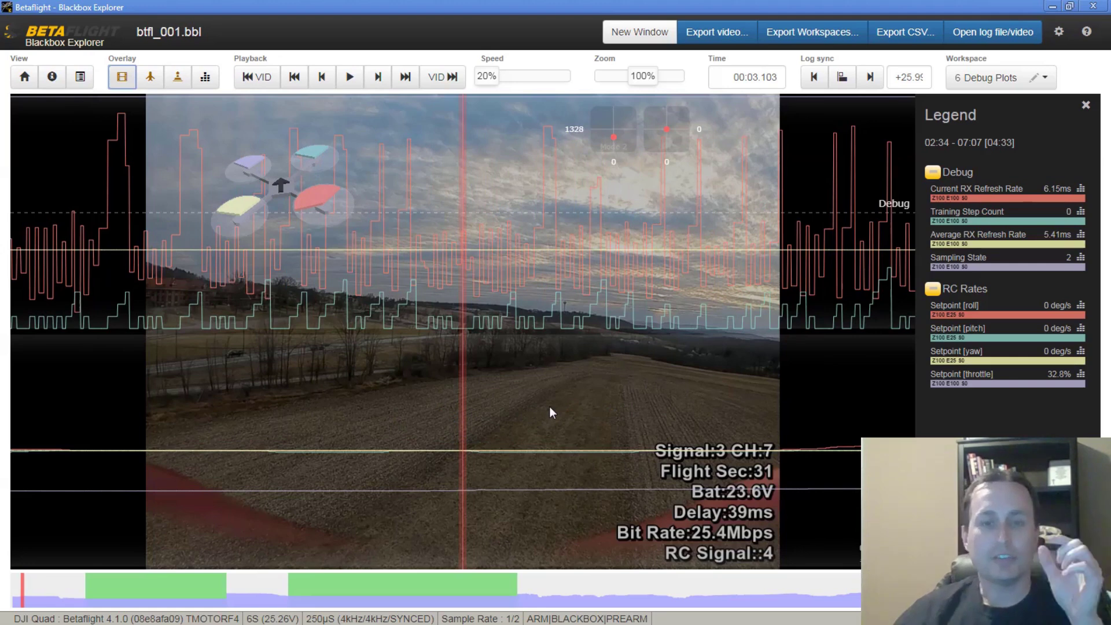
left_click_drag(549, 409, 489, 385)
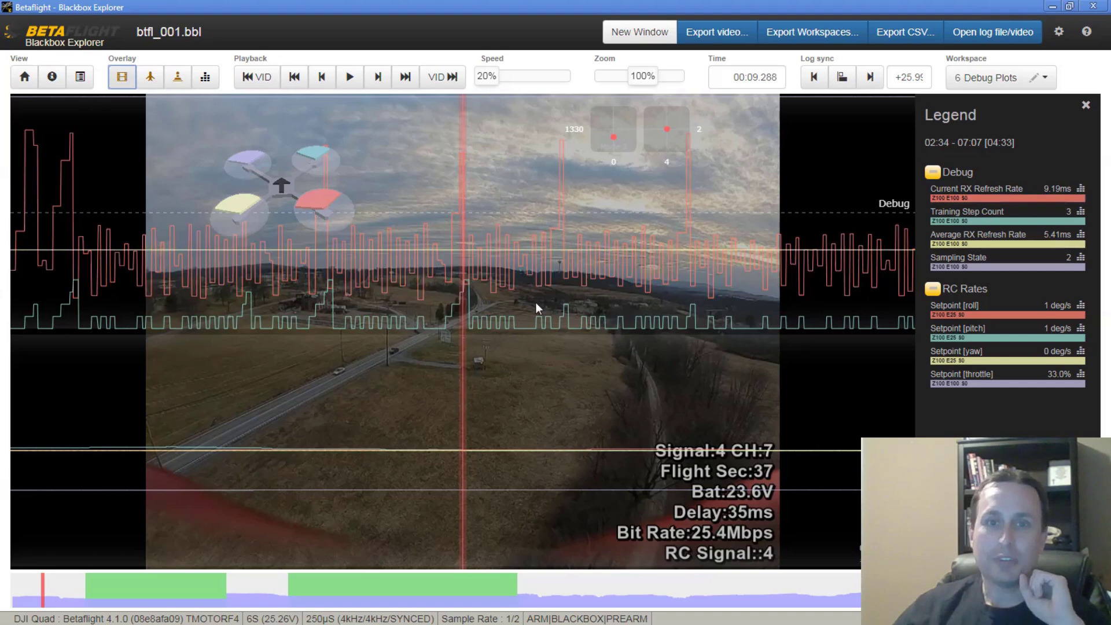
Set the playback speed to 30% and play the log with its video from about 9.5 seconds, pausing it again
scroll(534, 307, "down", 3)
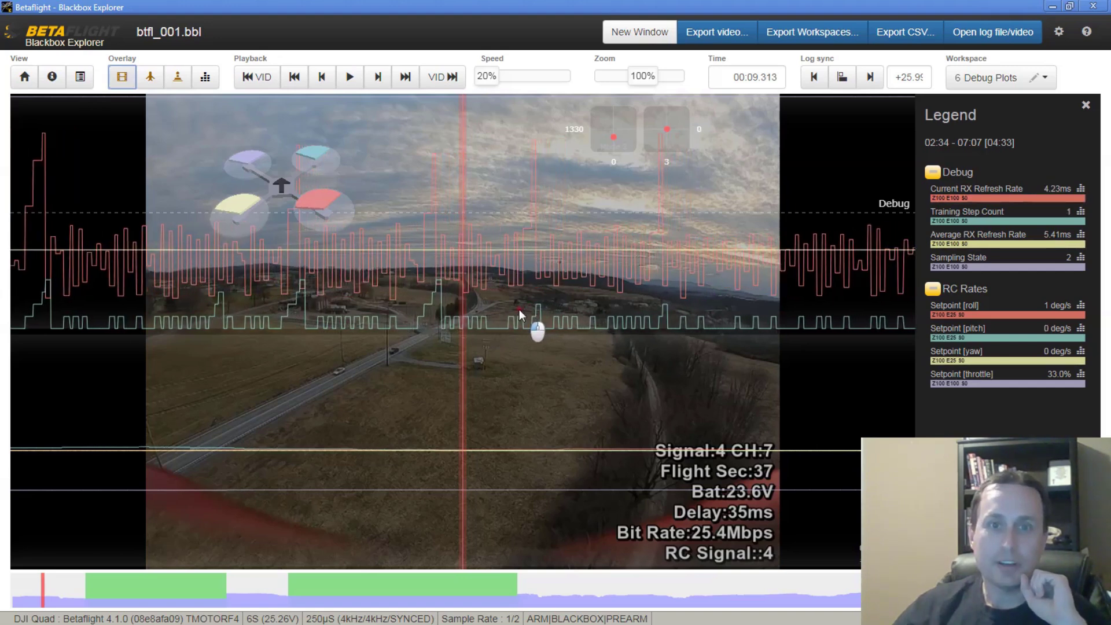
scroll(519, 313, "down", 2)
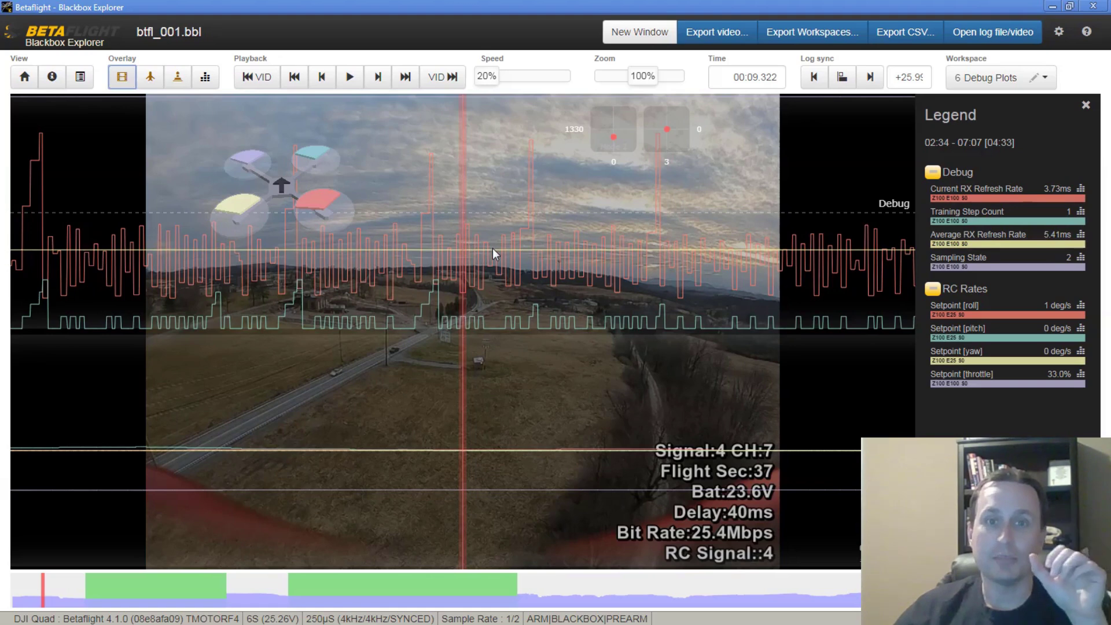
scroll(616, 326, "down", 1)
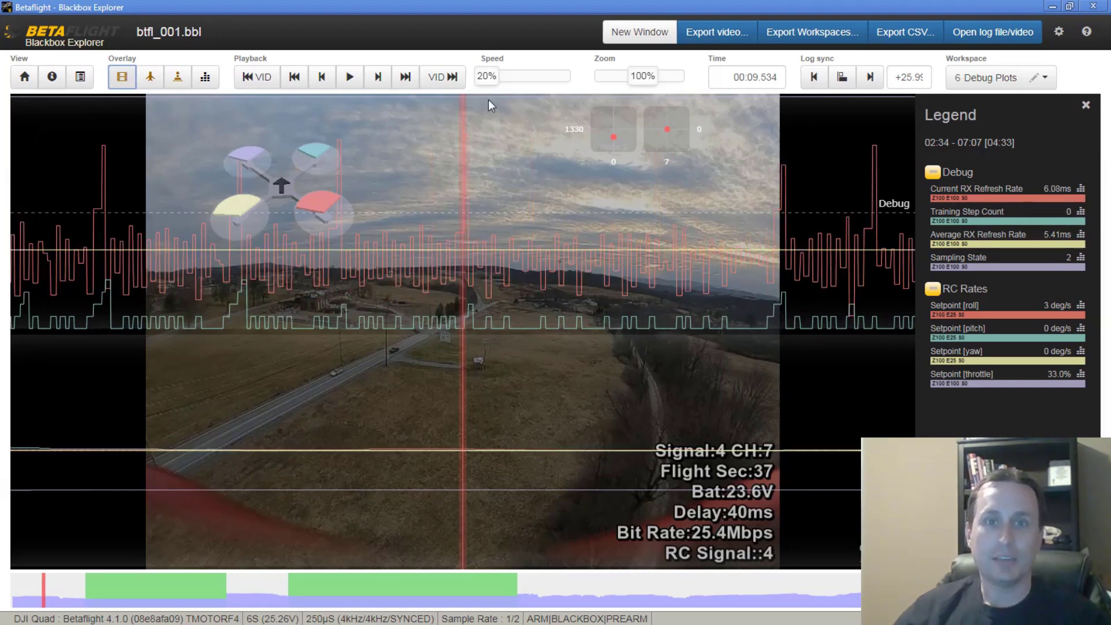
left_click_drag(493, 85, 498, 86)
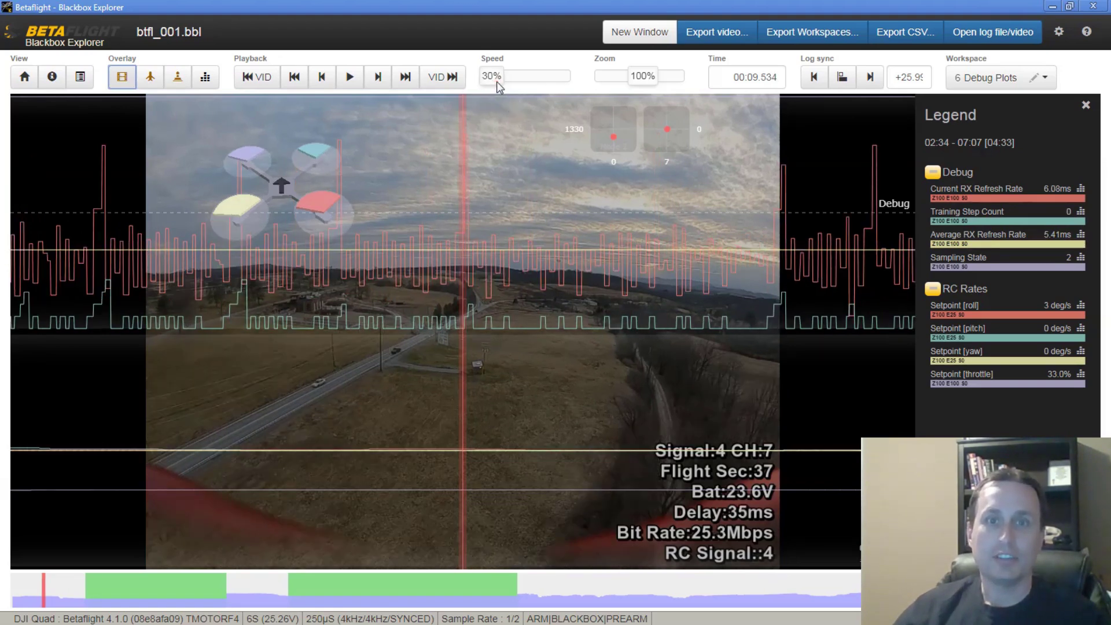
key("space")
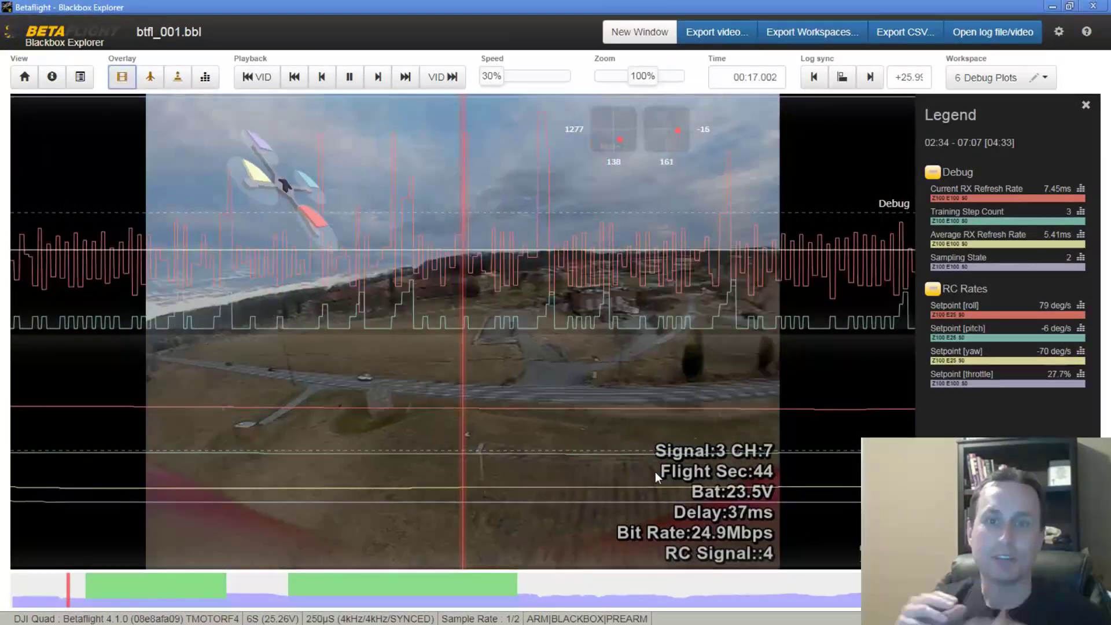
key("space")
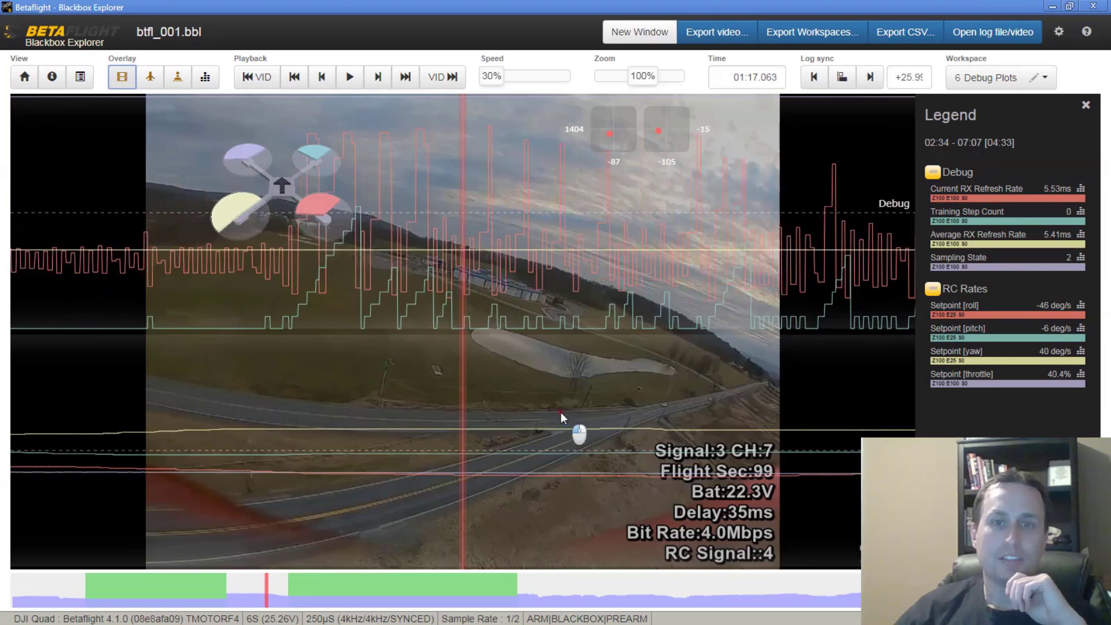
Examine the Current RX Refresh Rate spikes and Training Step Count from about 01:16.9 to 01:18.8 in the log
left_click_drag(561, 413, 586, 411)
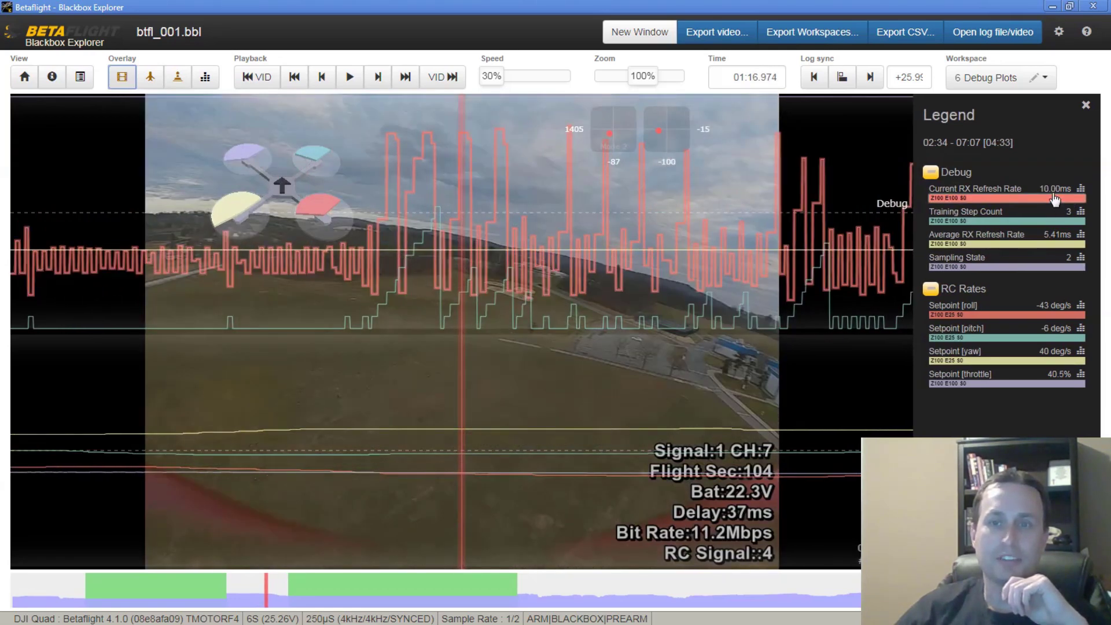
left_click_drag(600, 317, 615, 320)
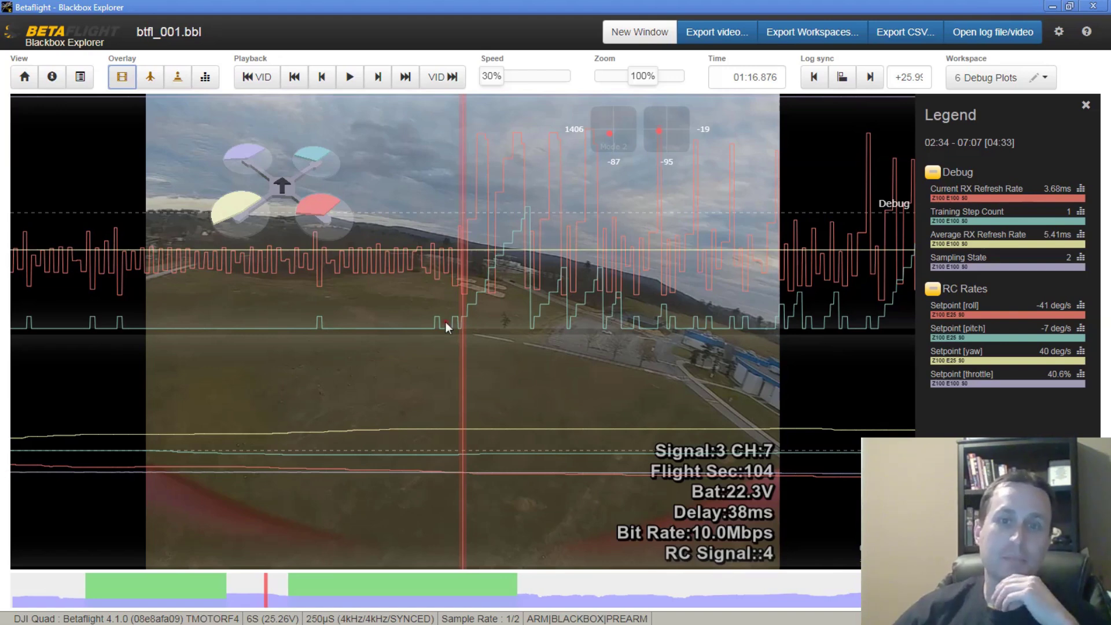
scroll(604, 338, "down", 3)
scroll(562, 360, "down", 2)
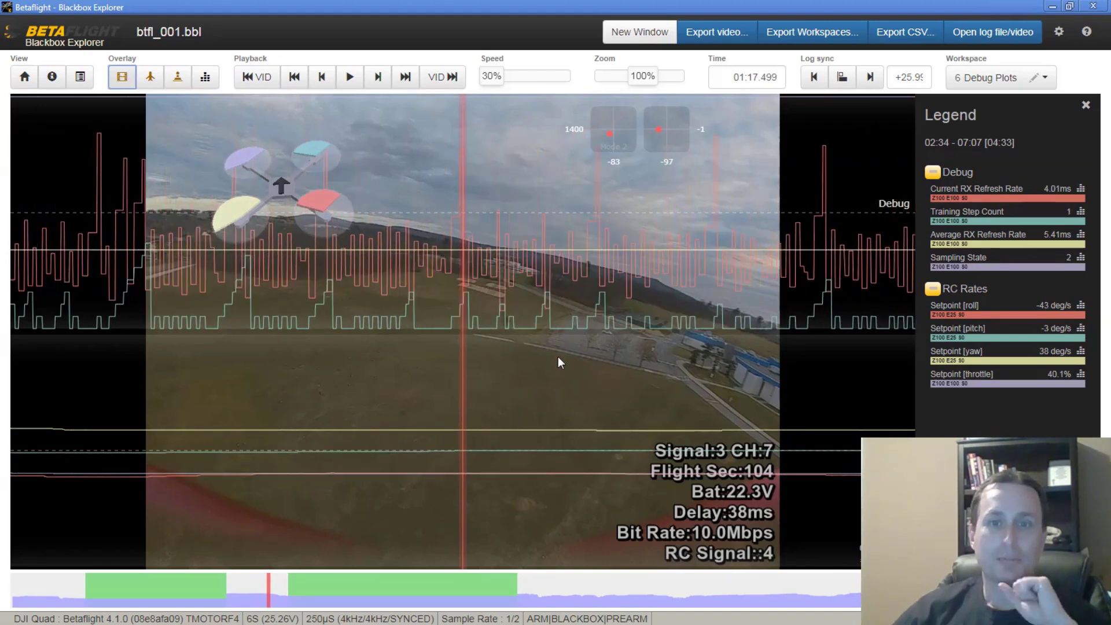
scroll(471, 363, "down", 1)
scroll(590, 368, "down", 2)
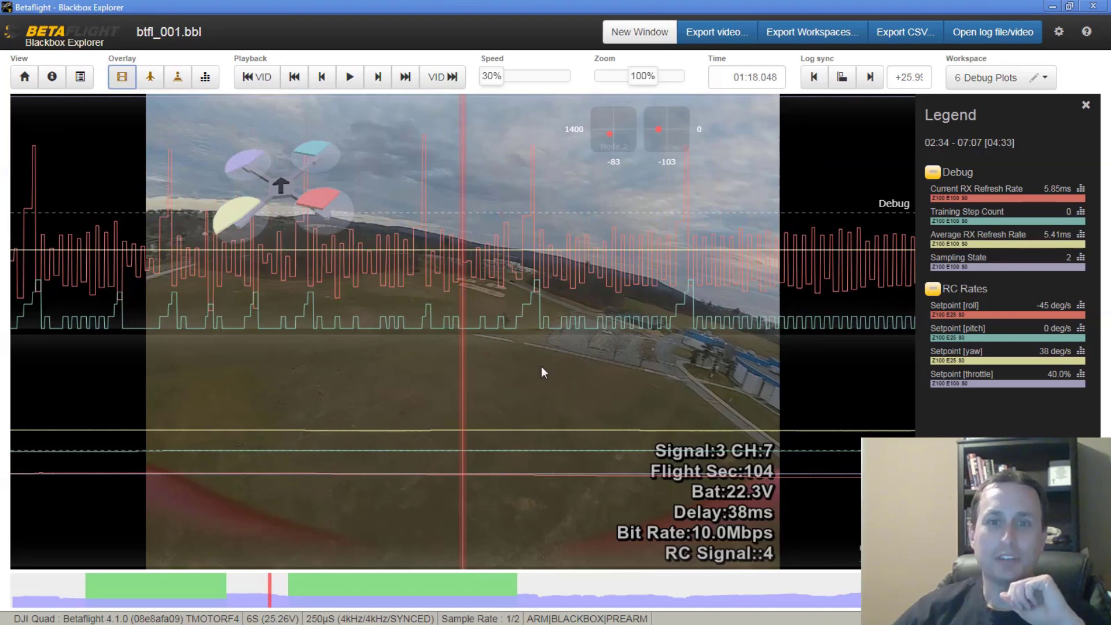
scroll(543, 369, "down", 4)
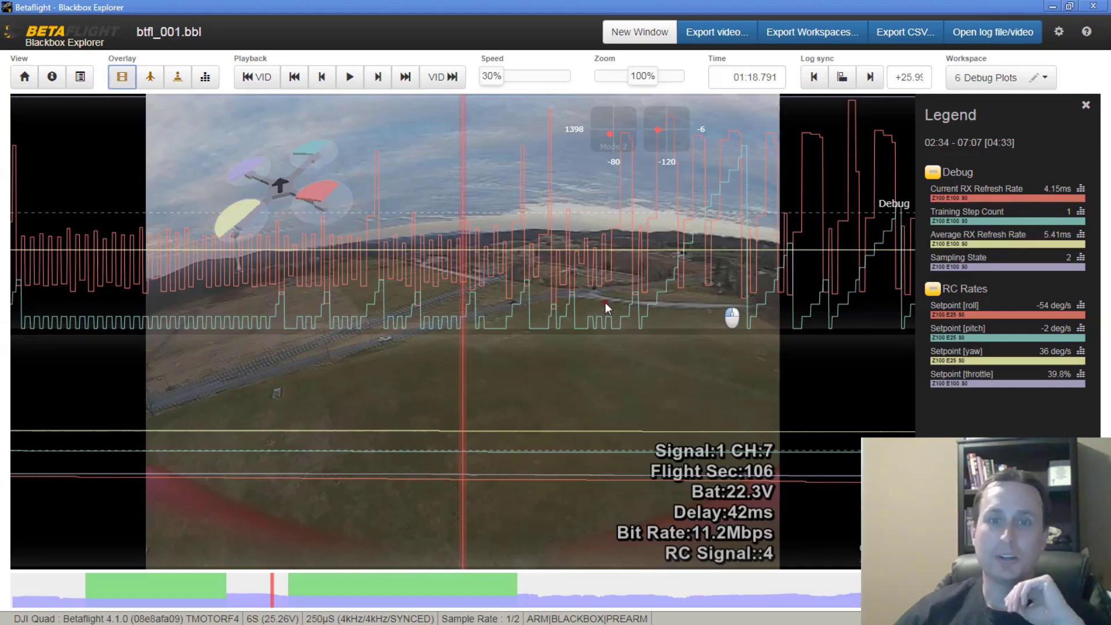
scroll(634, 312, "down", 2)
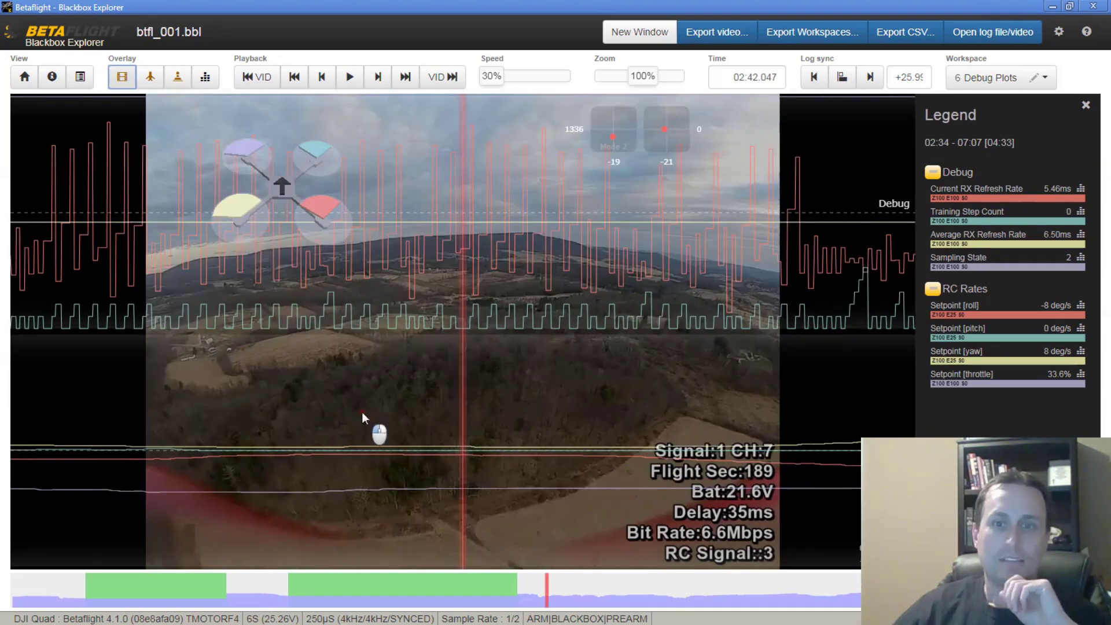
Examine the Current RX Refresh Rate trace between about 02:40 and 02:42 against the flight video
left_click_drag(362, 412, 644, 415)
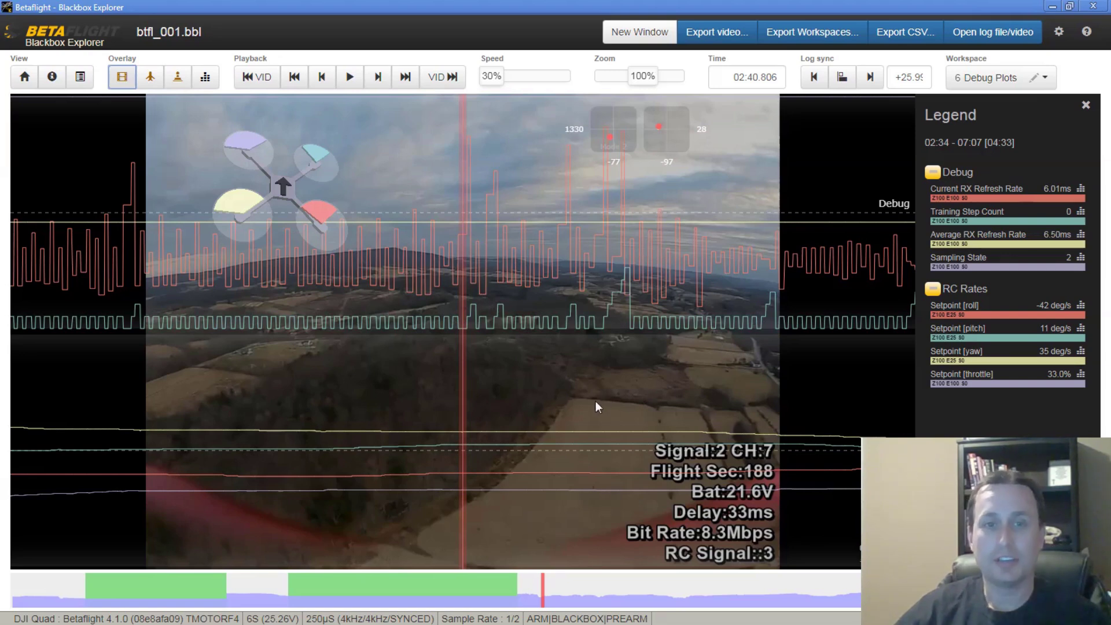
scroll(756, 385, "up", 3)
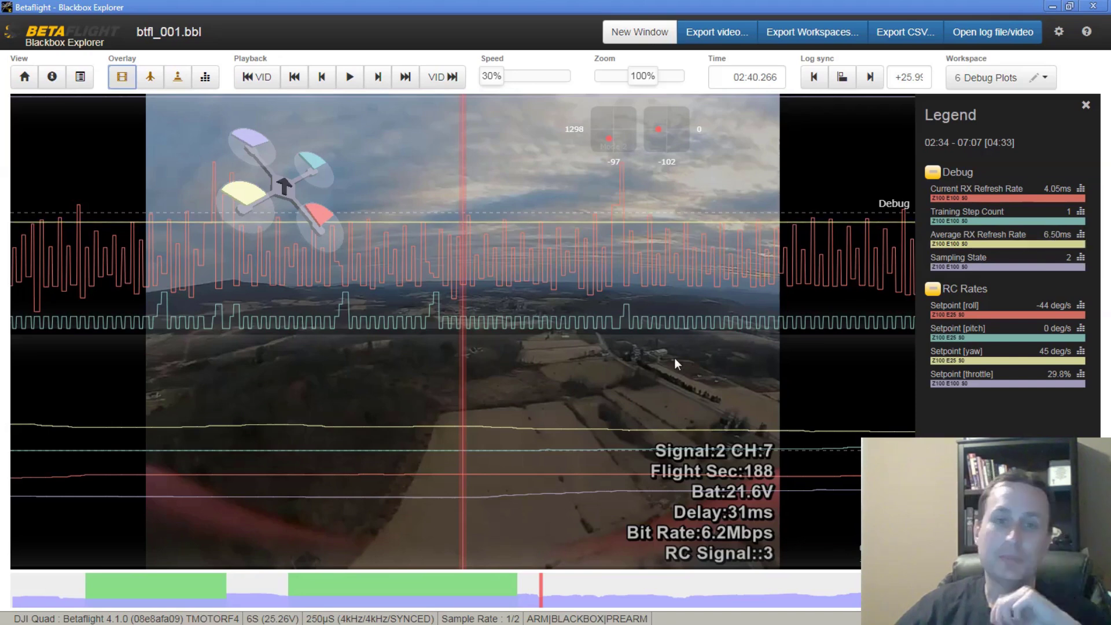
mouse_move(524, 360)
left_mouse_down()
mouse_move(582, 362)
mouse_move(466, 365)
mouse_move(536, 355)
left_mouse_up()
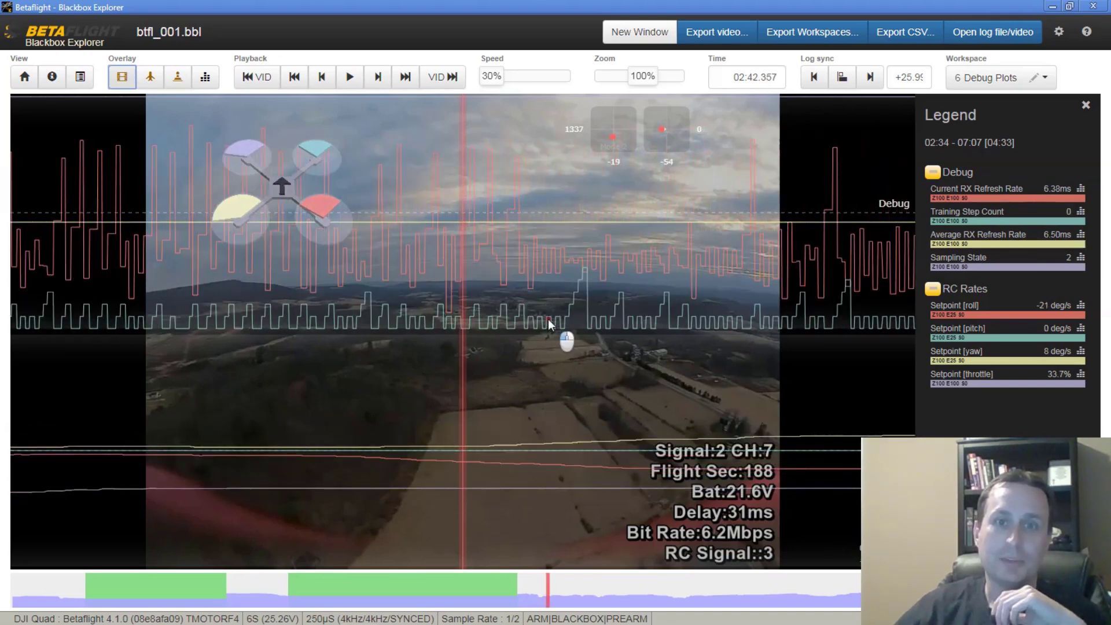
left_click_drag(547, 318, 562, 319)
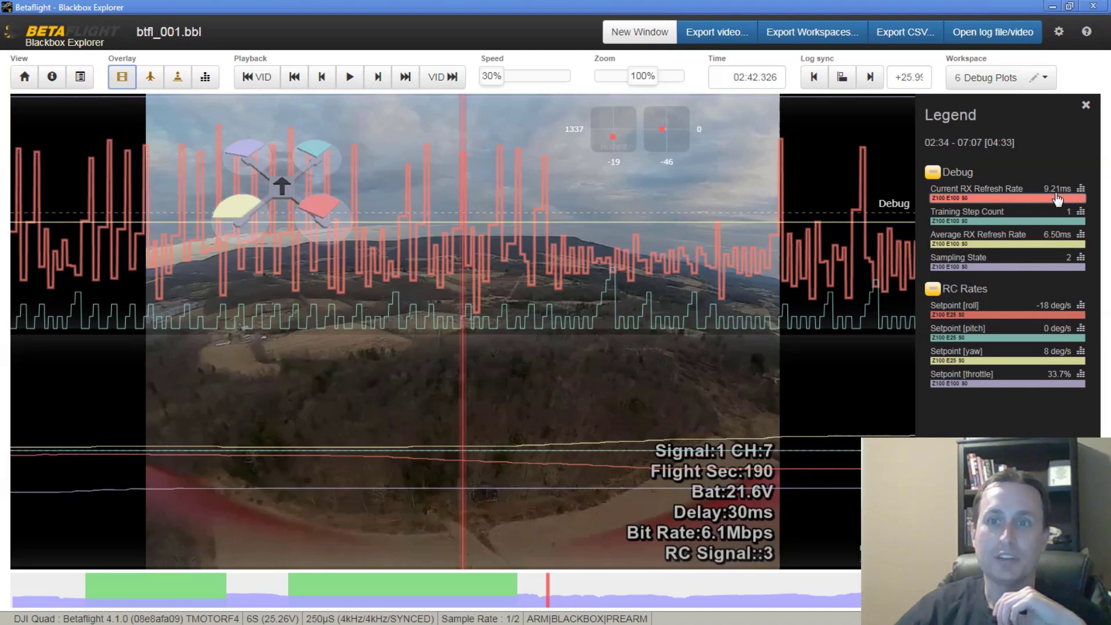
left_click_drag(630, 408, 477, 411)
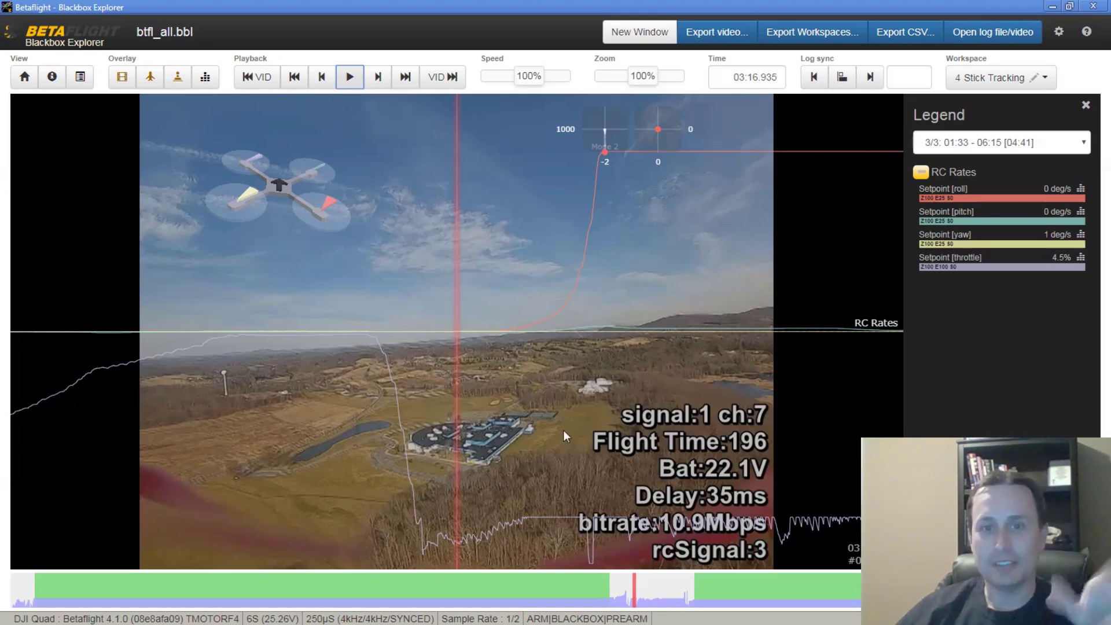
Step through the roll setpoint rise at about 03:17 in btfl_all.bbl alongside the flight video
left_click_drag(597, 417, 561, 345)
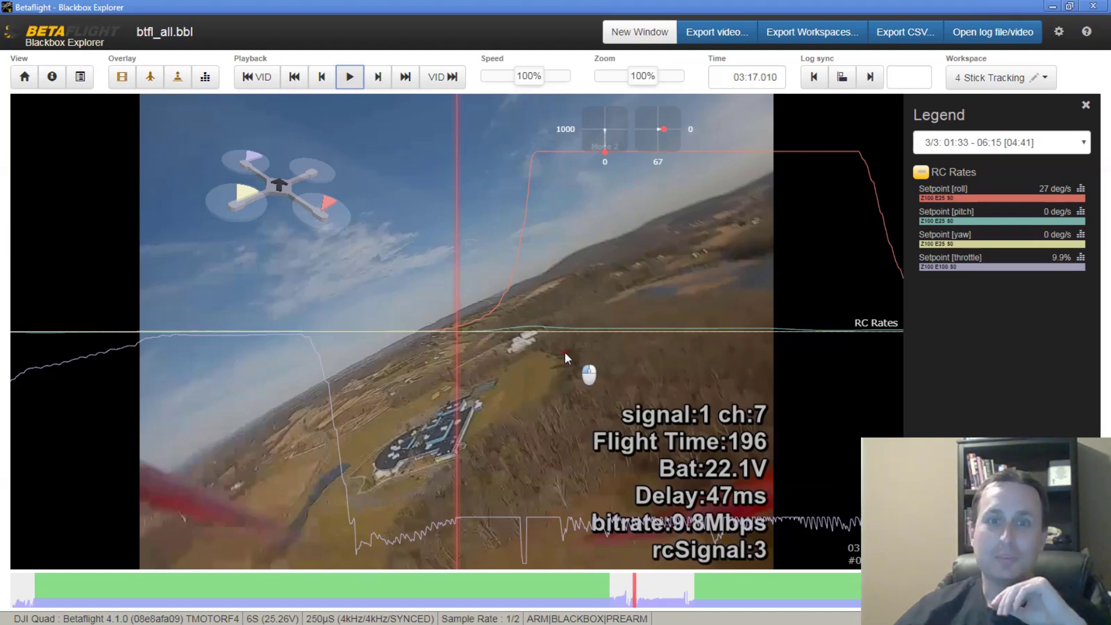
scroll(559, 354, "down", 2)
scroll(555, 352, "down", 3)
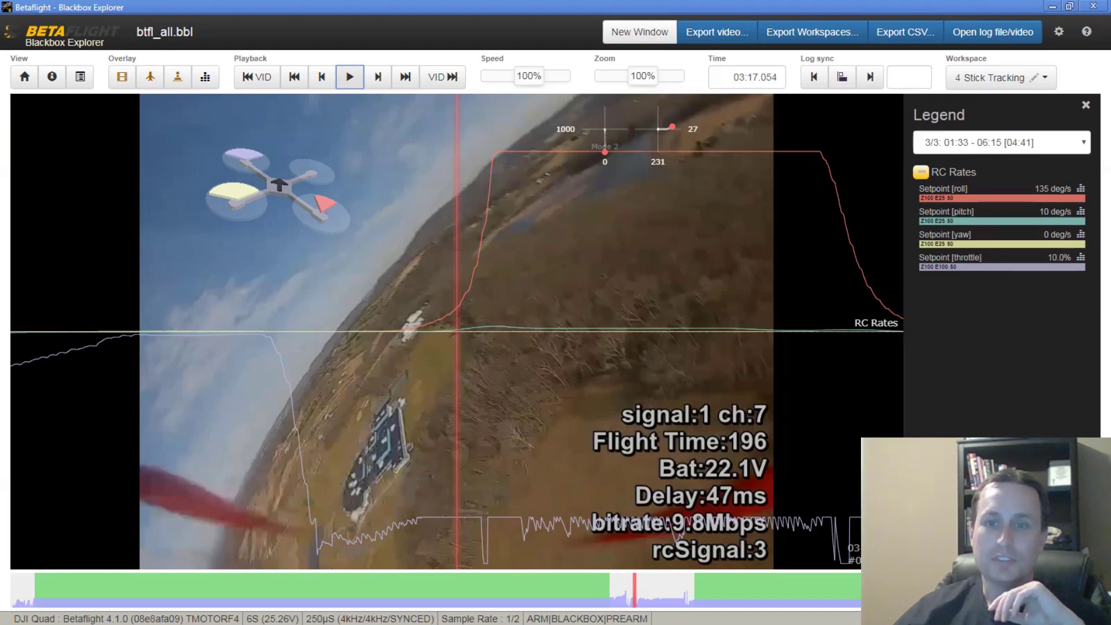
scroll(499, 298, "down", 8)
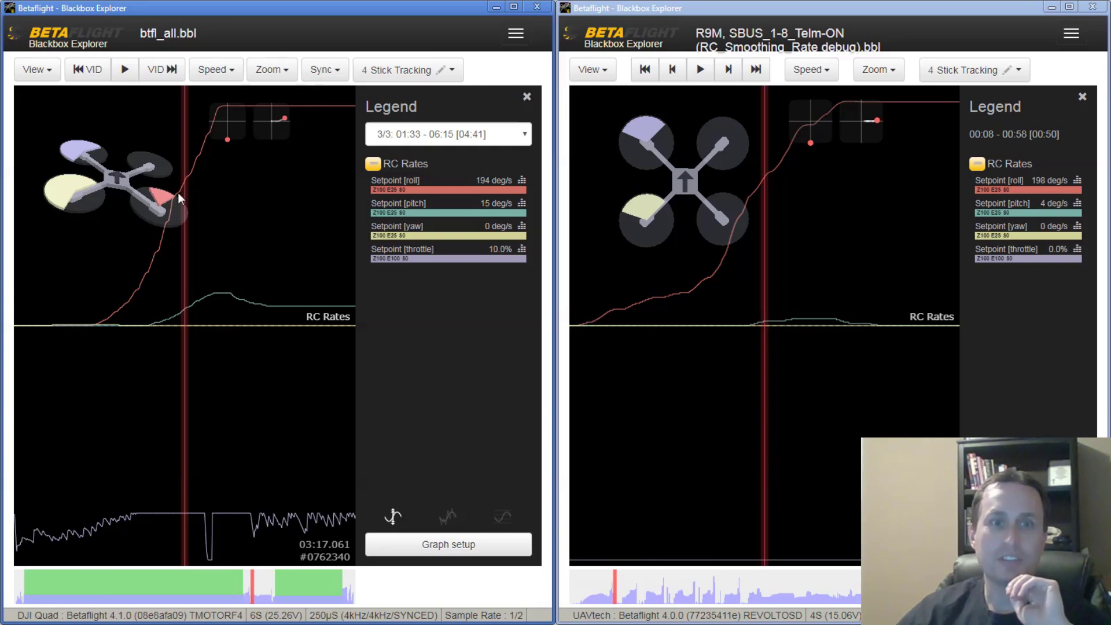
Compare the roll setpoint ramps at about 4 seconds in btfl_all.bbl with the roll ramp in the R9M SBUS log
left_click(22, 599)
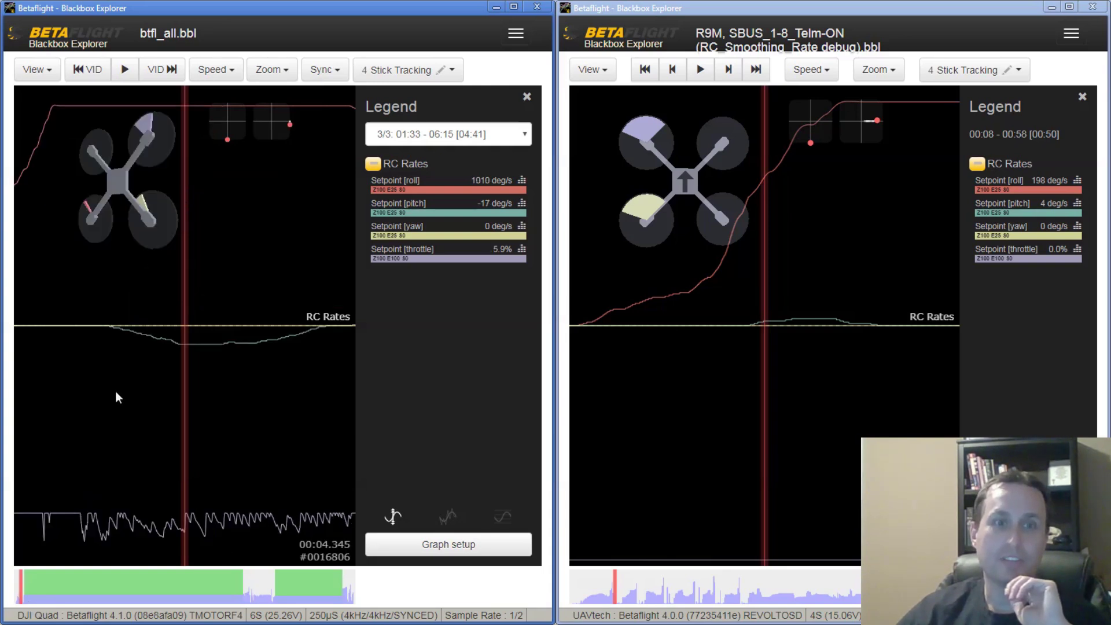
mouse_move(116, 392)
left_mouse_down()
mouse_move(214, 392)
mouse_move(200, 371)
left_mouse_up()
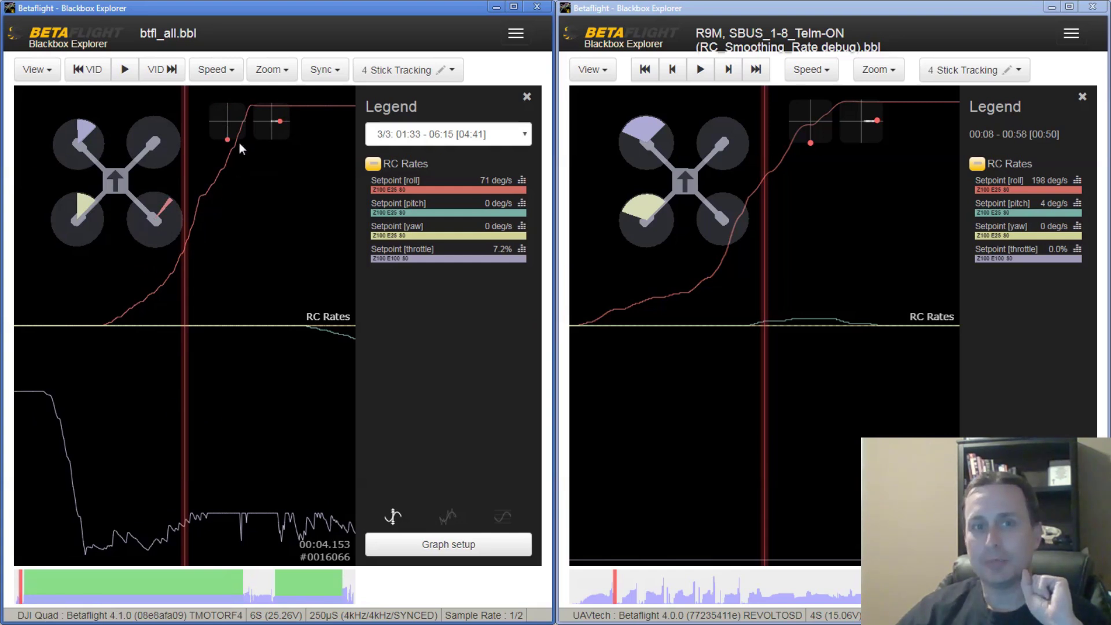
left_click_drag(283, 246, 219, 258)
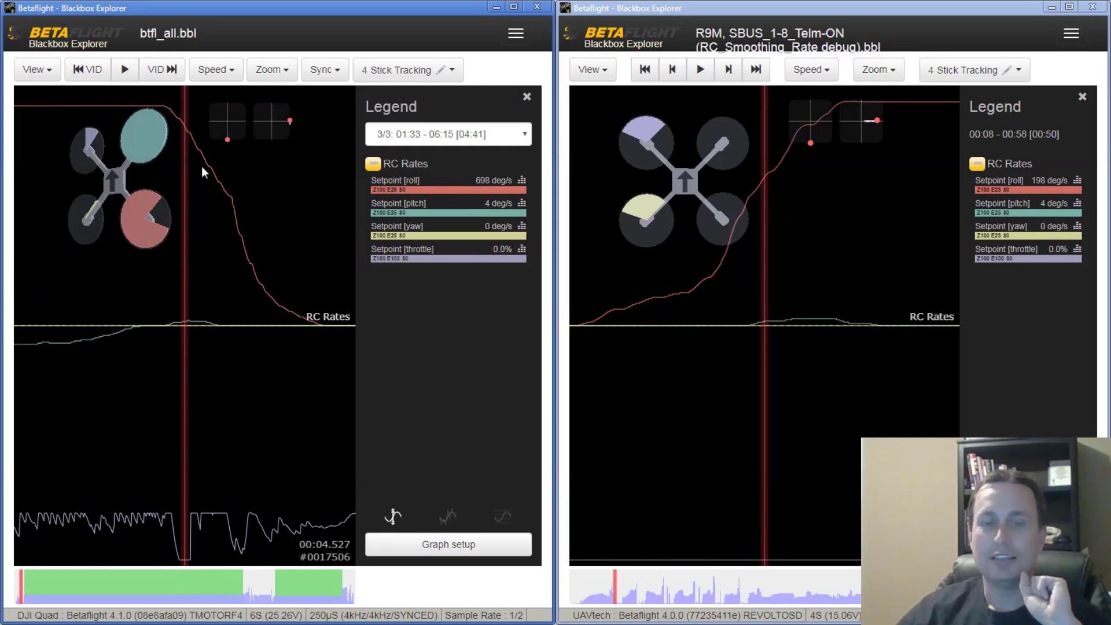
left_click_drag(785, 325, 717, 337)
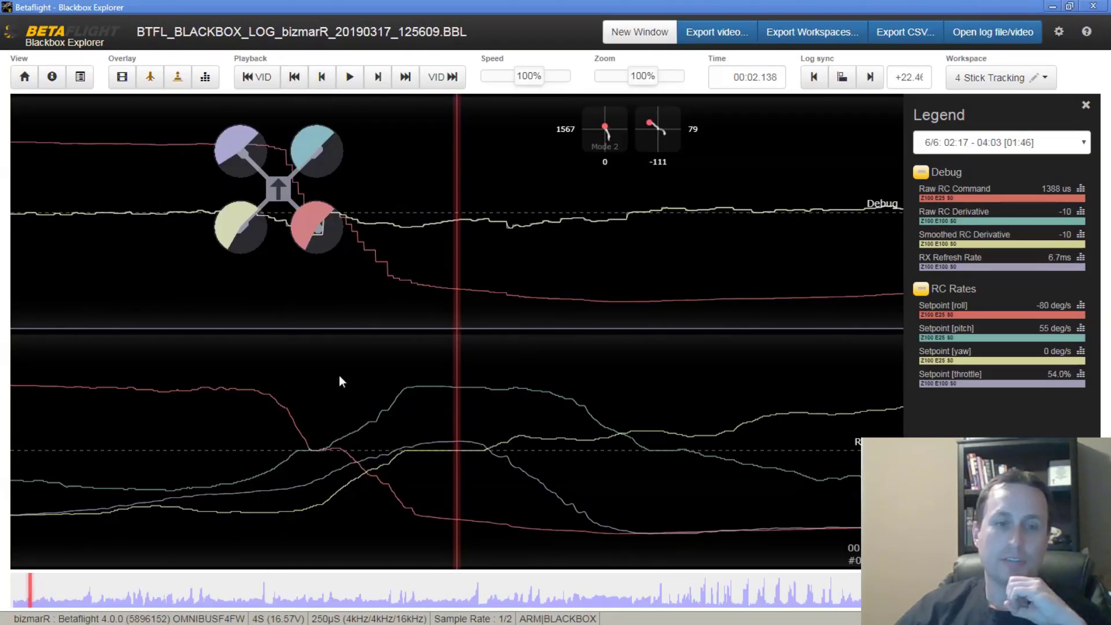
Locate the Raw RC Command drop near the start of the log and enlarge the graphs to 300%
left_click_drag(261, 454, 505, 414)
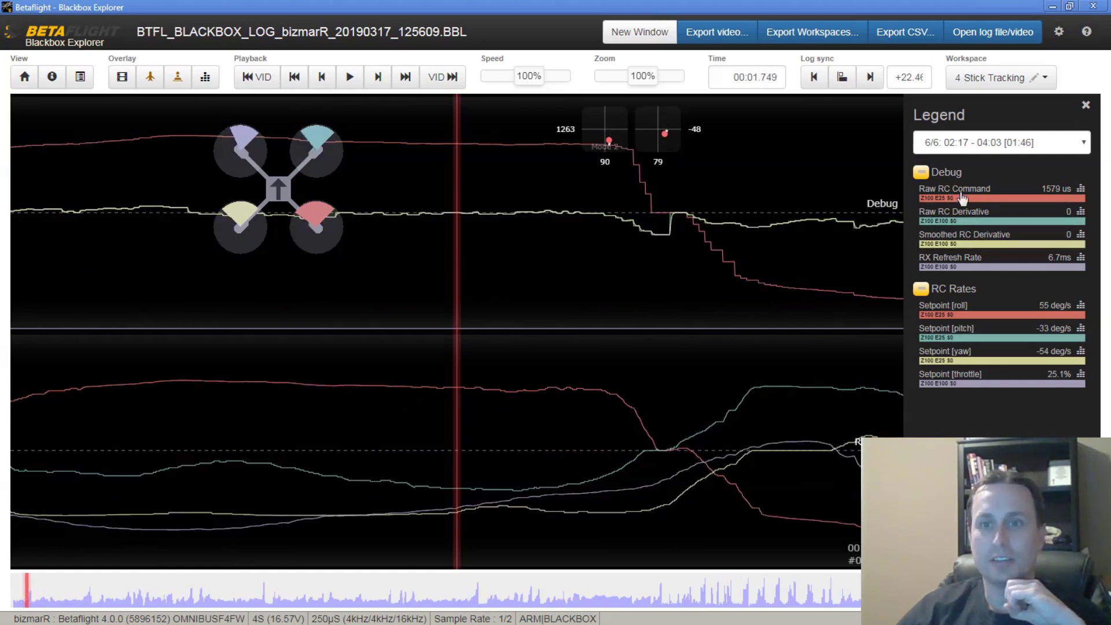
left_click_drag(694, 213, 658, 219)
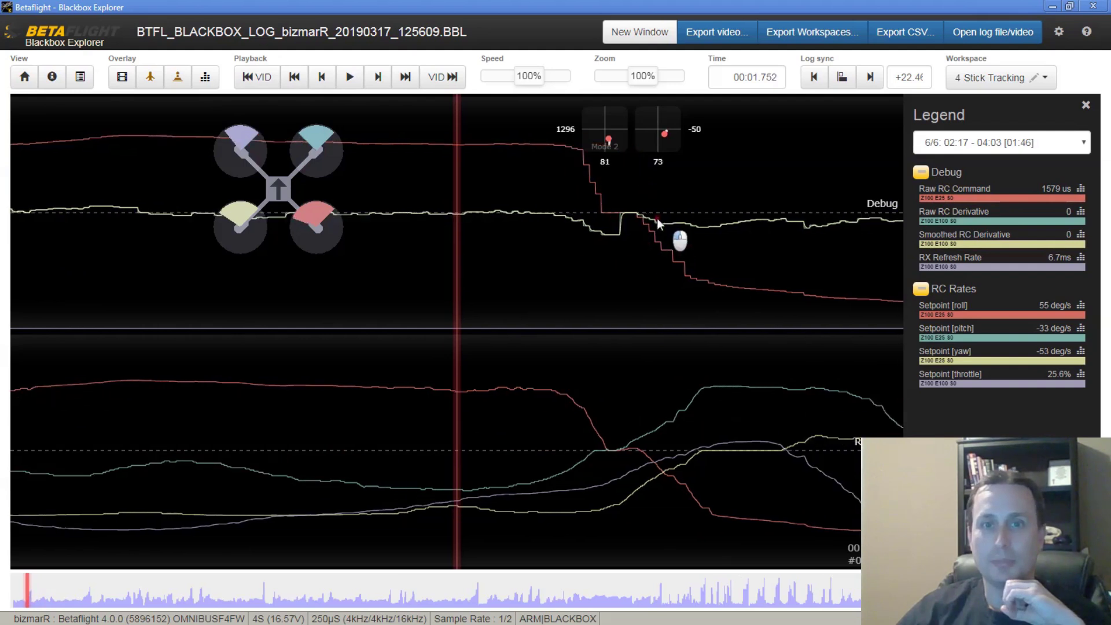
left_click_drag(642, 75, 683, 76)
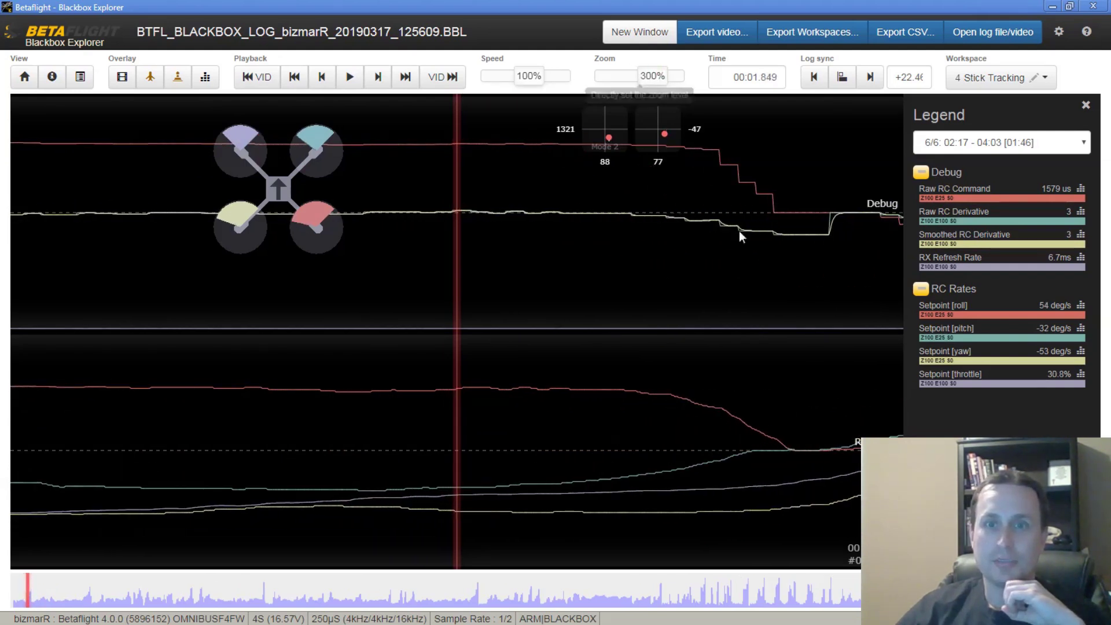
Measure the interval between two Raw RC Command steps near 1.95 seconds with a marker, clear it, and inspect the following trace
left_click_drag(739, 231, 621, 287)
key("m")
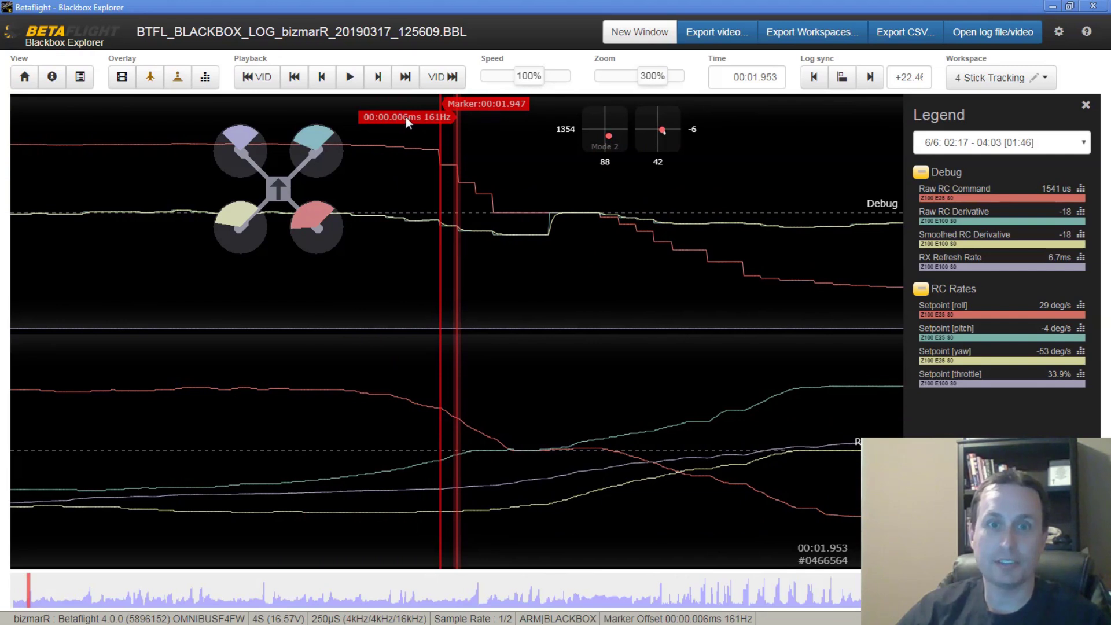
key("m")
scroll(602, 318, "down", 1)
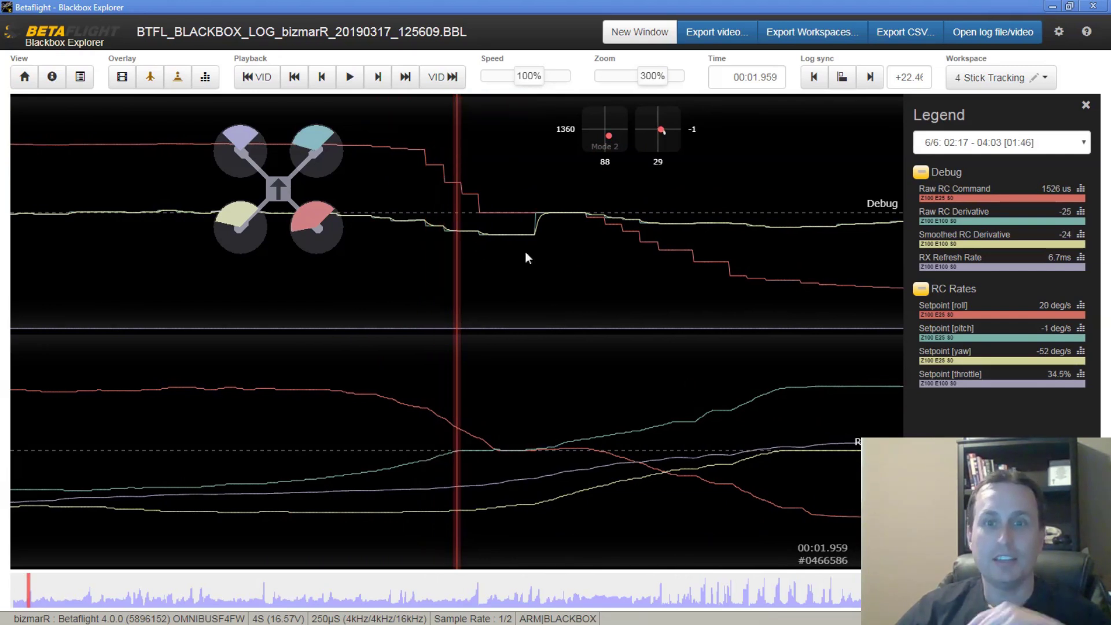
scroll(711, 331, "down", 5)
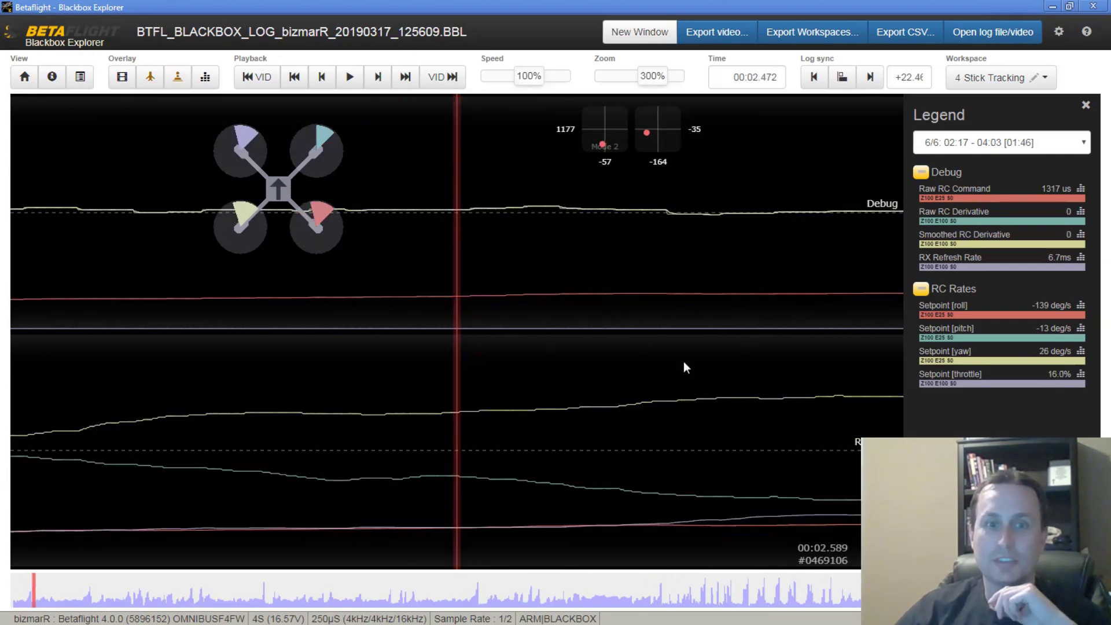
Locate the stepped Raw RC Command section between about 8 and 9 seconds and set the graph zoom to 100%
scroll(438, 382, "down", 10)
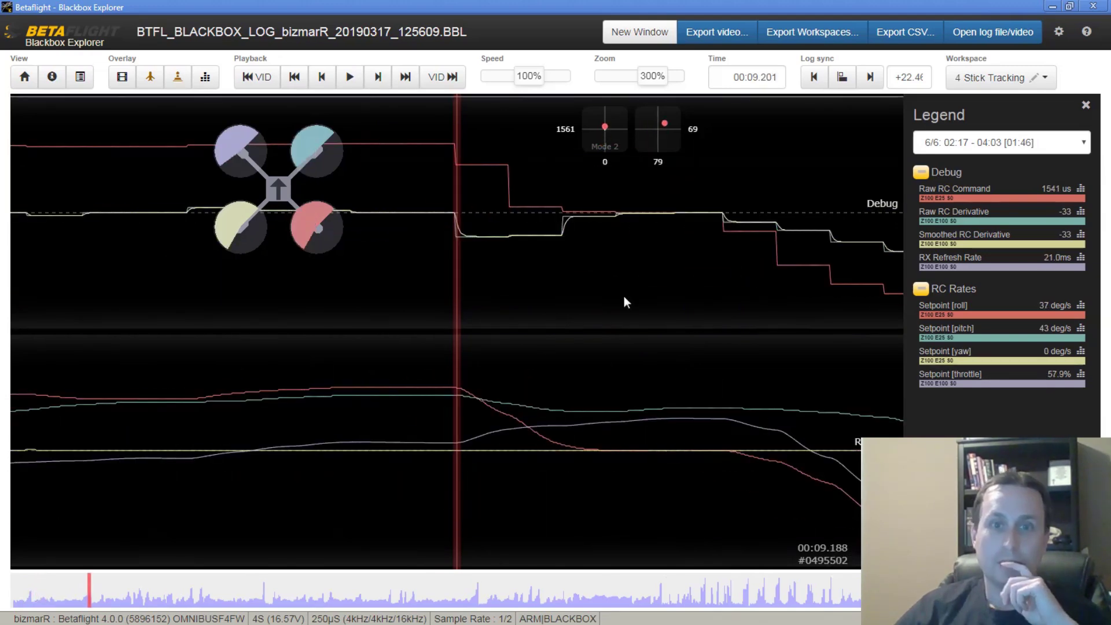
left_click(642, 83)
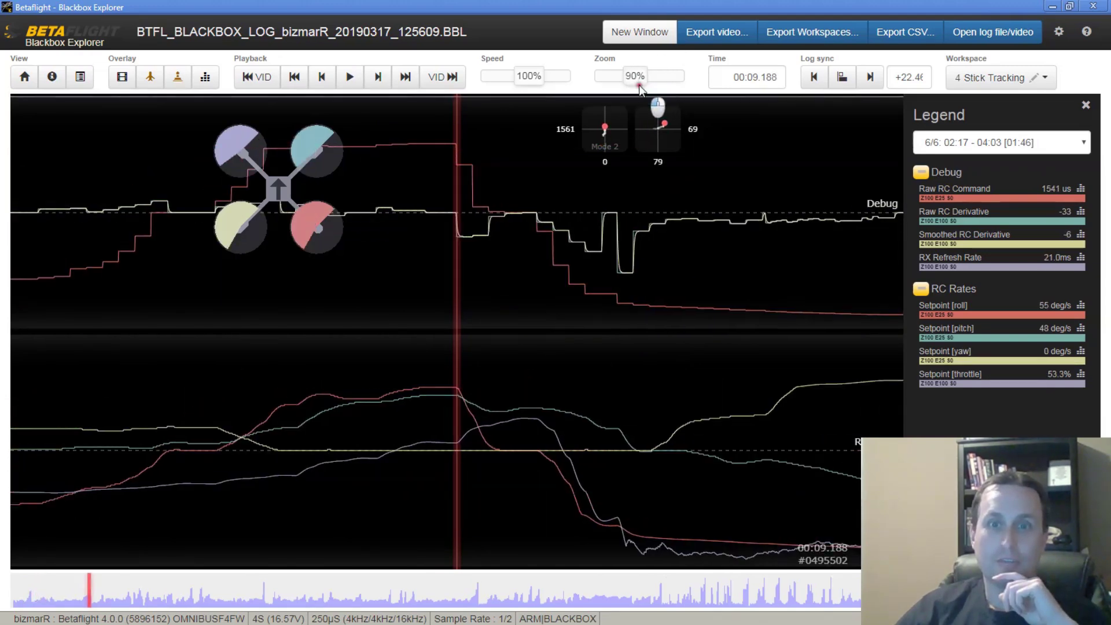
left_click(638, 82)
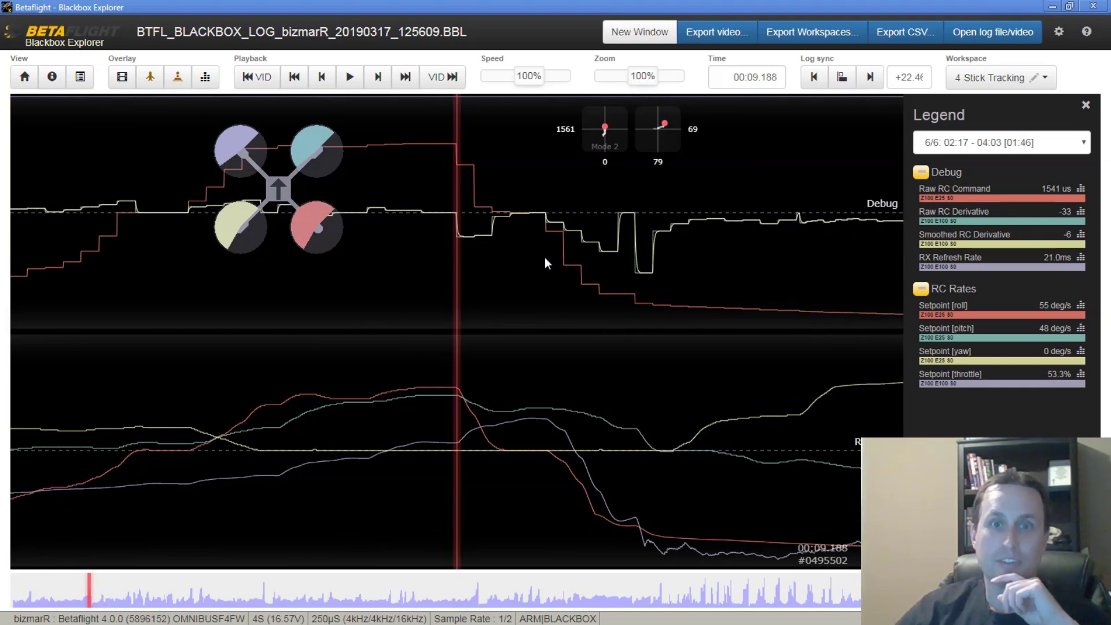
scroll(551, 259, "up", 2)
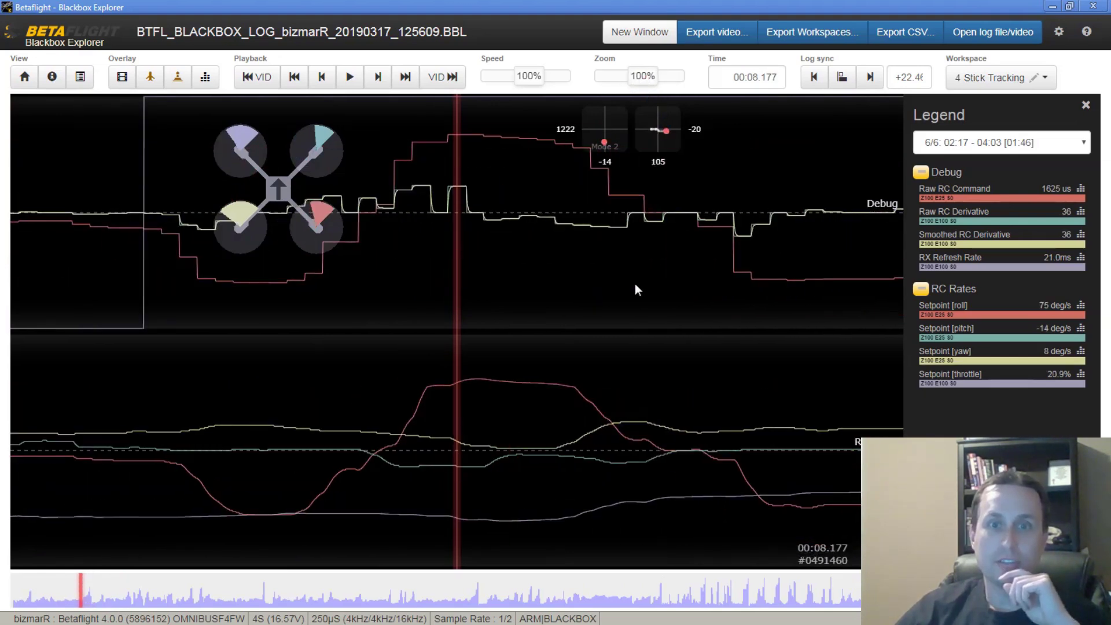
scroll(593, 284, "up", 1)
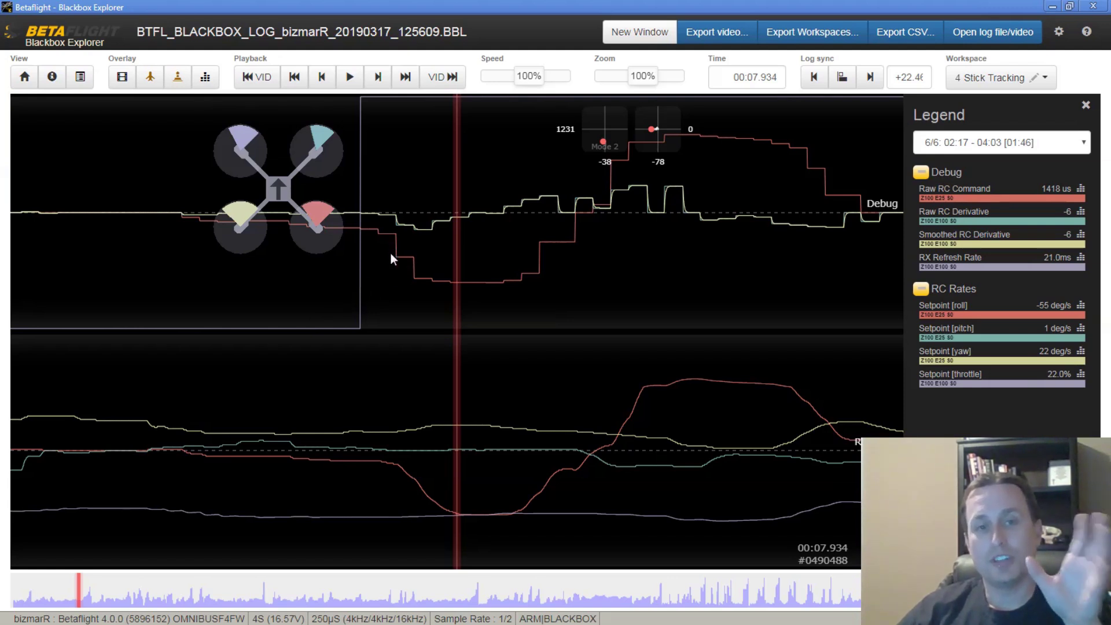
Measure the interval between two Raw RC Command steps from about 8.028 seconds with a marker, and clear it
scroll(529, 273, "down", 3)
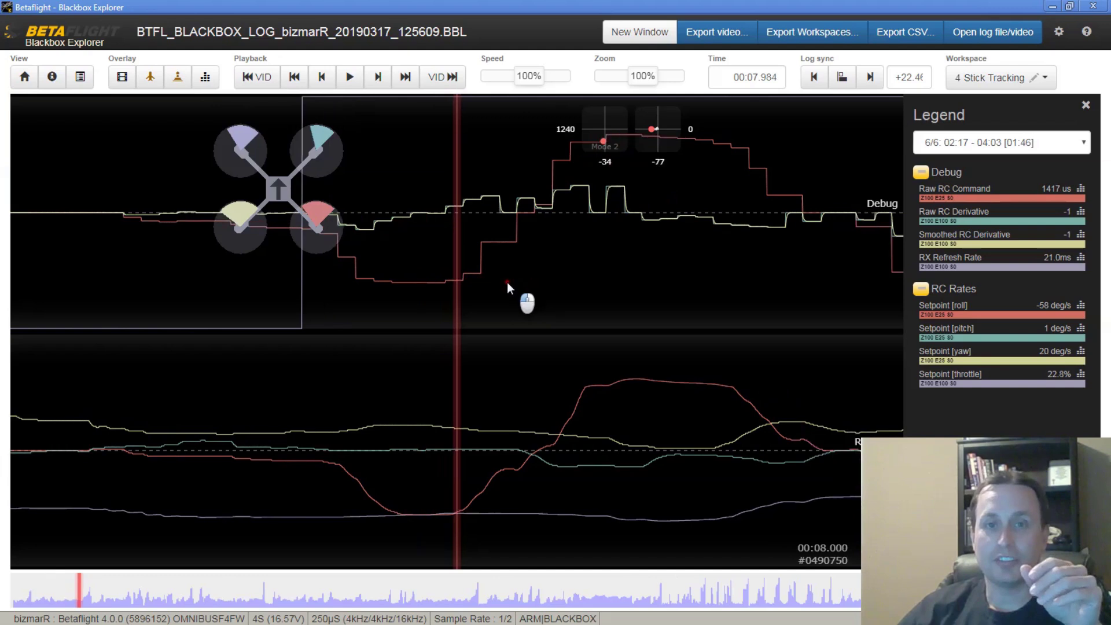
scroll(502, 284, "down", 2)
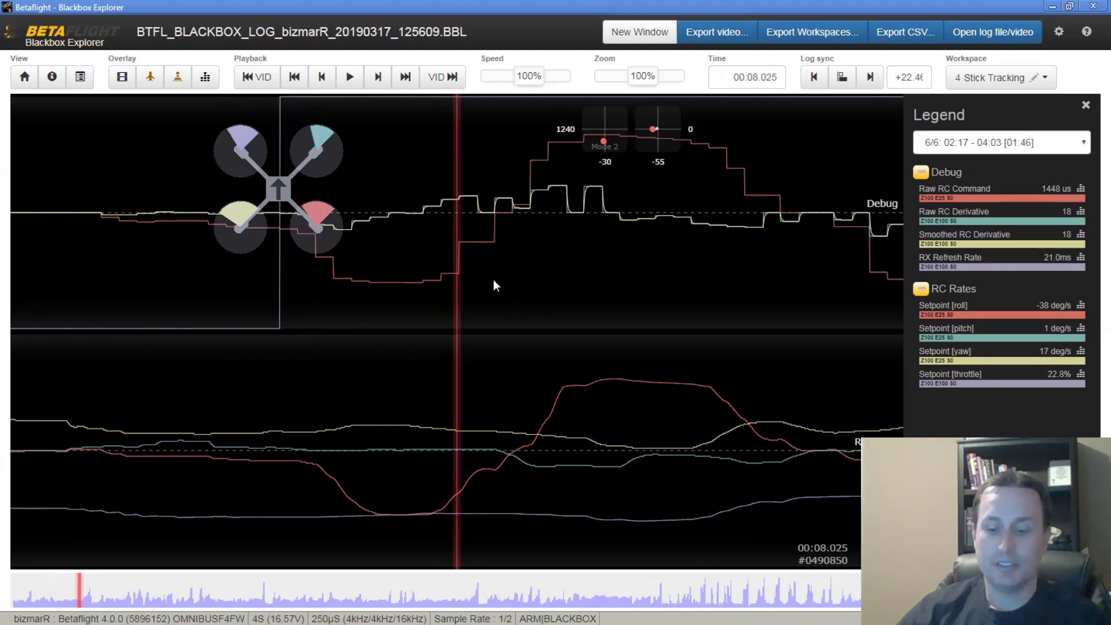
key("m")
scroll(483, 282, "down", 3)
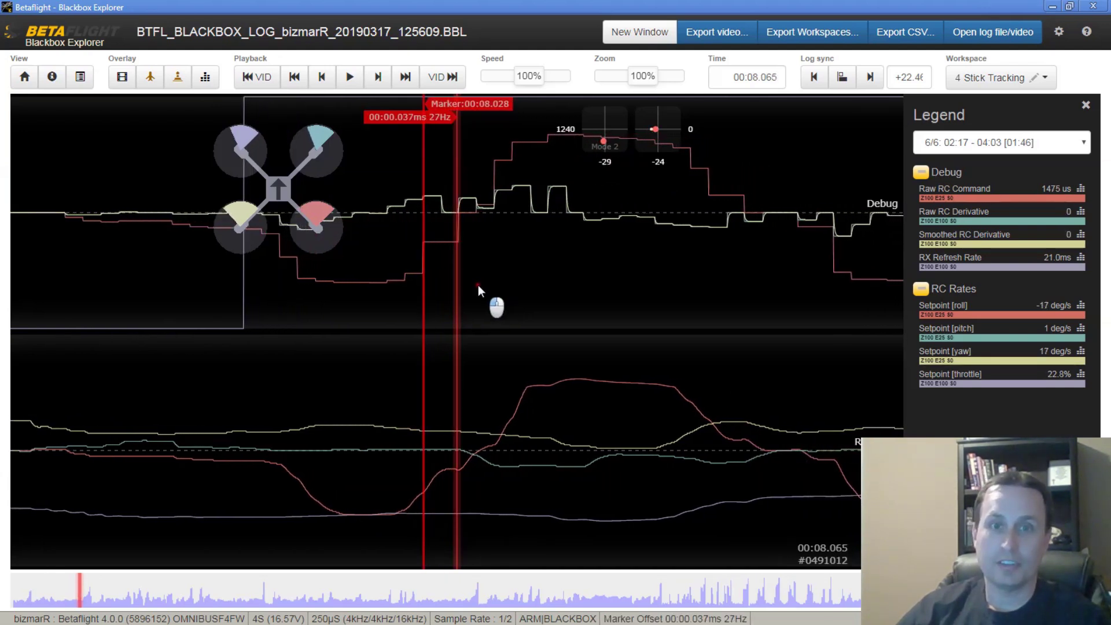
scroll(476, 285, "down", 1)
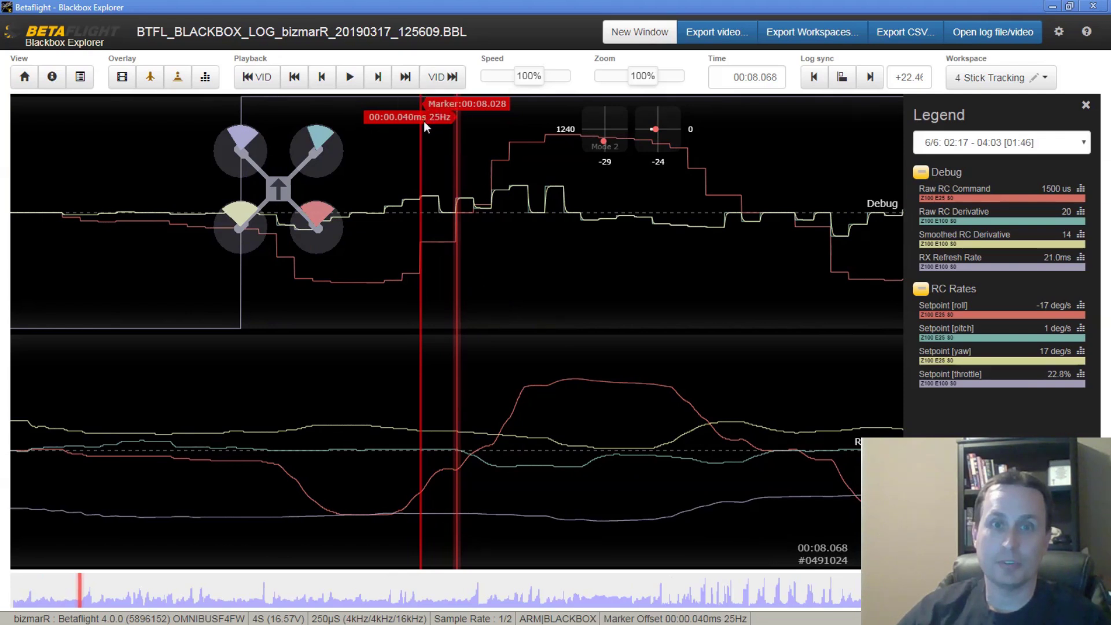
key("m")
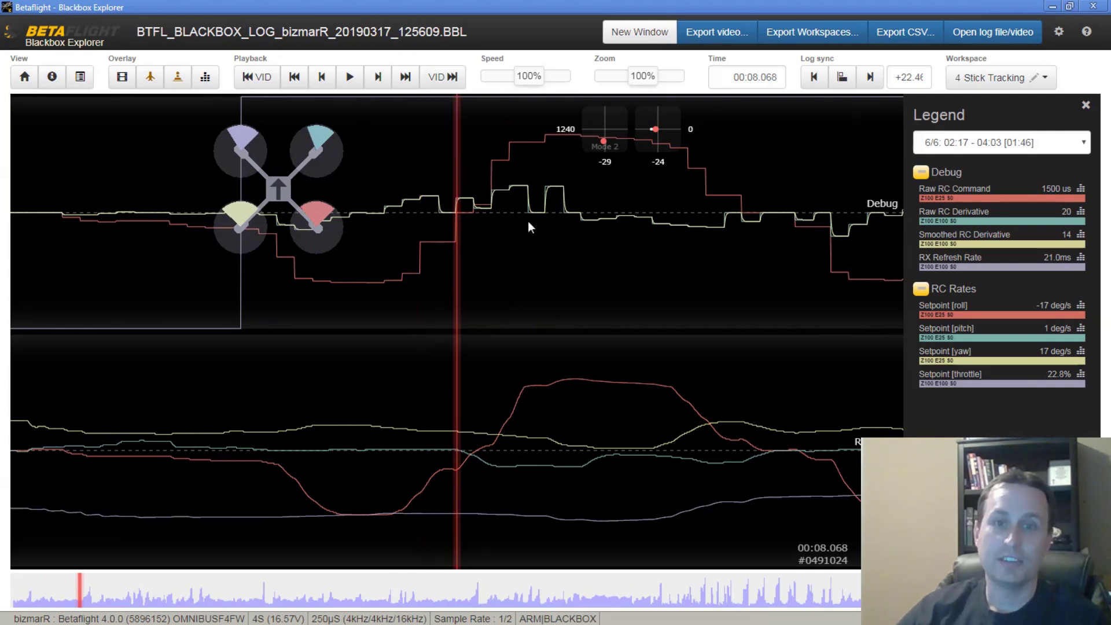
Measure the width of the Raw RC Command step starting at about 8.105 seconds with a marker, and clear it
scroll(510, 228, "down", 1)
scroll(510, 229, "down", 3)
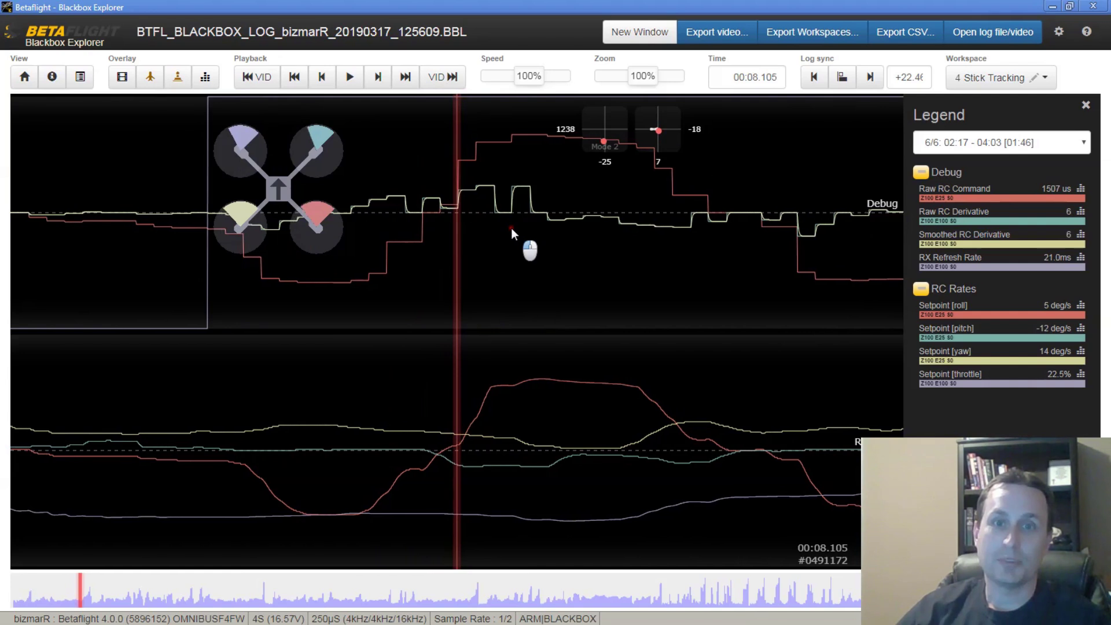
key("m")
scroll(510, 231, "down", 3)
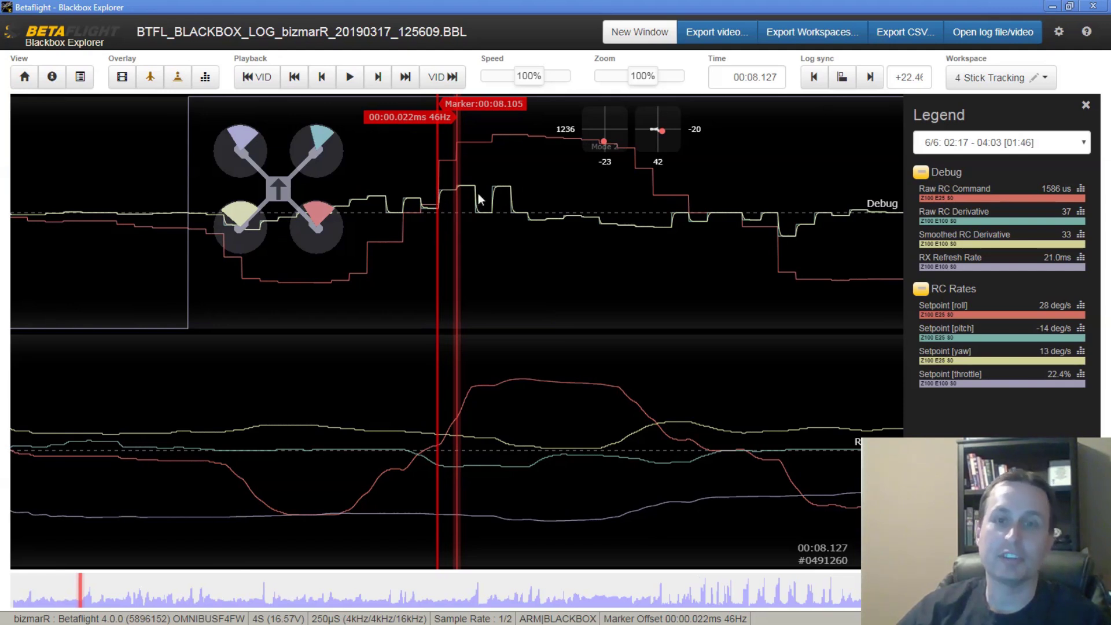
key("m")
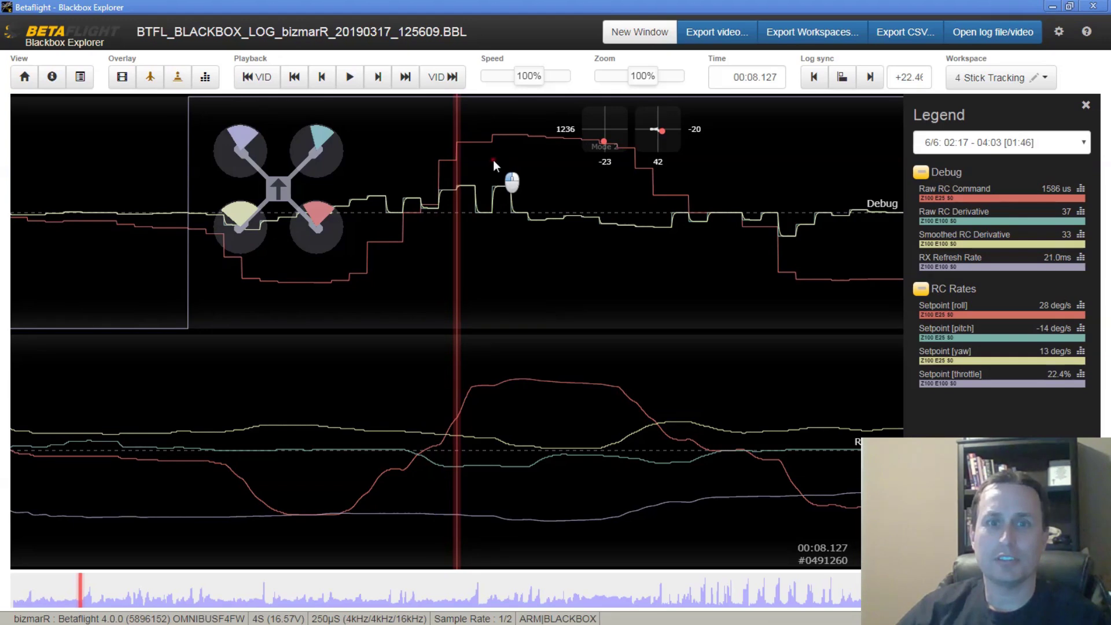
Compare the Raw RC Command steps with the roll setpoint curve between about 8.0 and 8.9 seconds
scroll(541, 238, "down", 3)
scroll(508, 229, "down", 6)
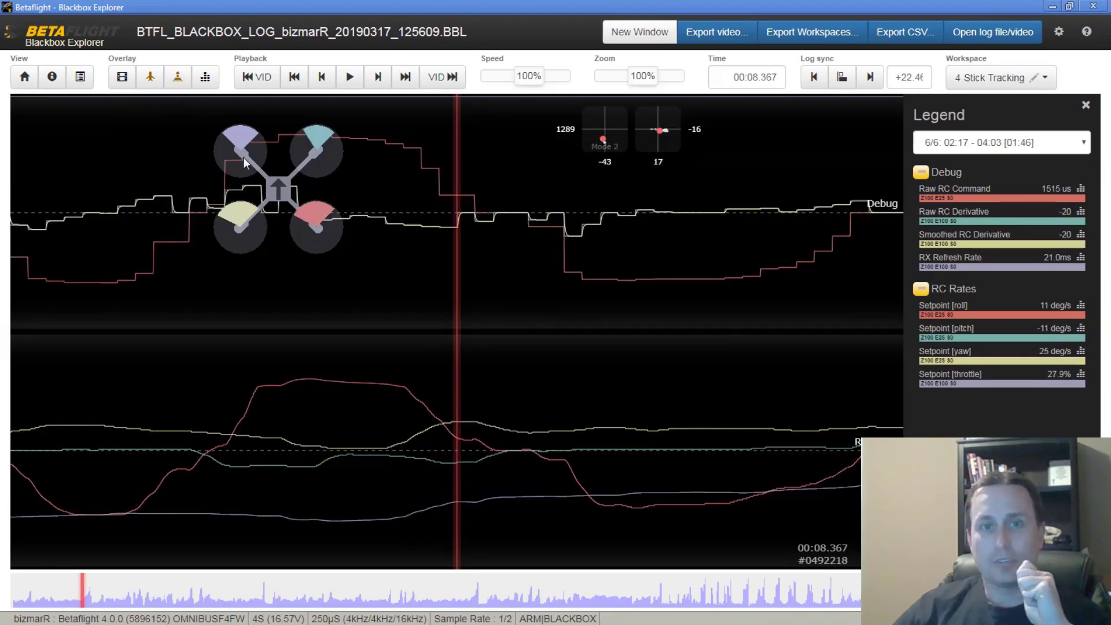
scroll(535, 274, "up", 12)
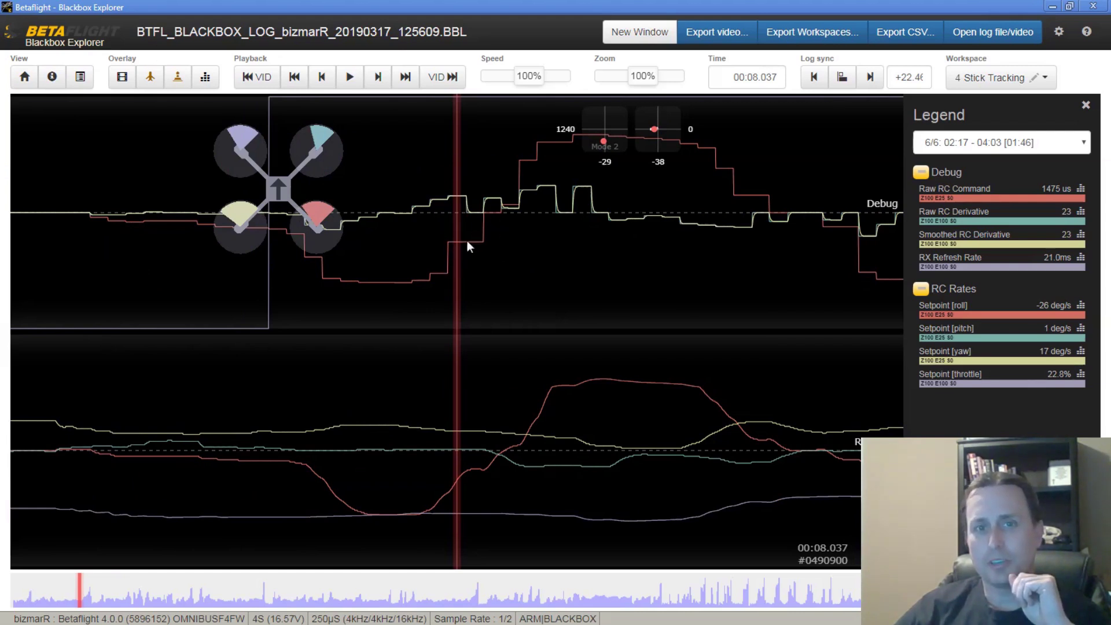
scroll(405, 244, "down", 10)
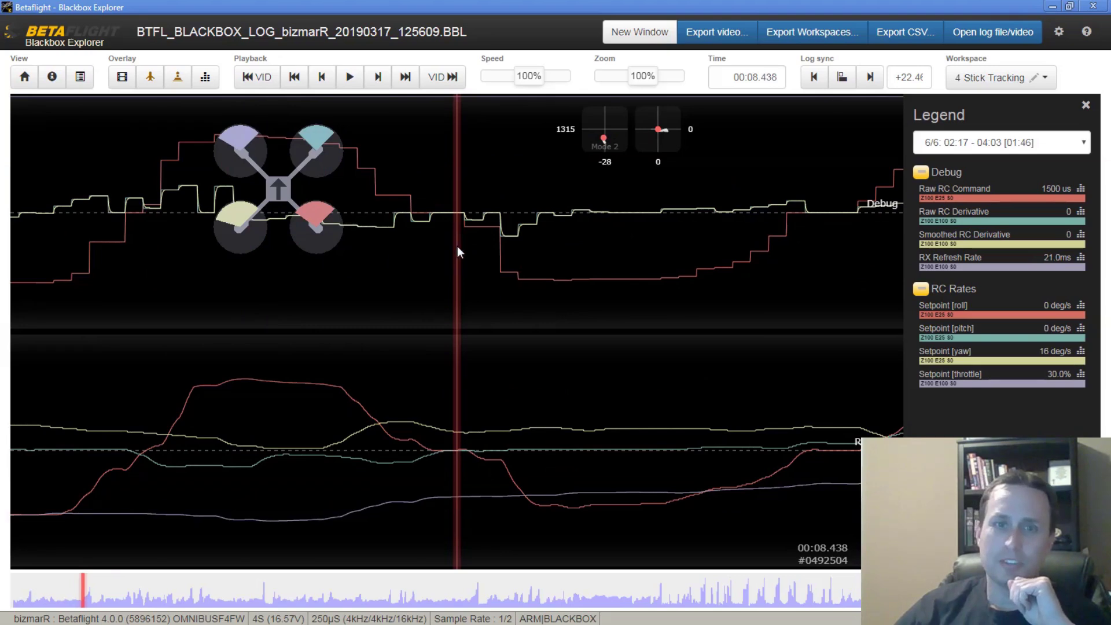
scroll(457, 238, "down", 7)
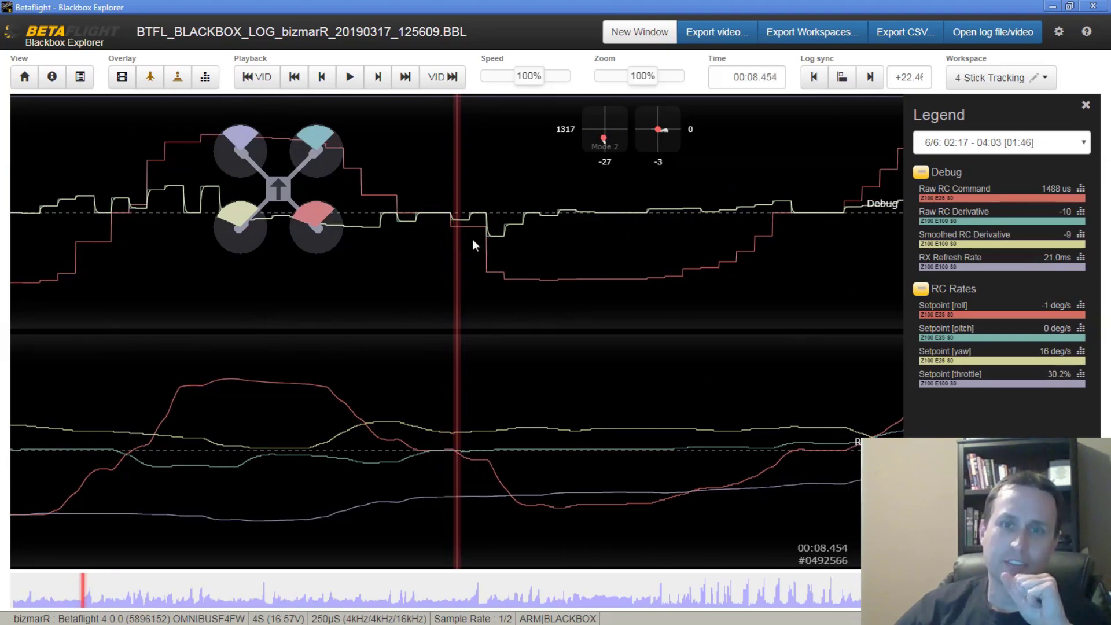
scroll(527, 261, "down", 12)
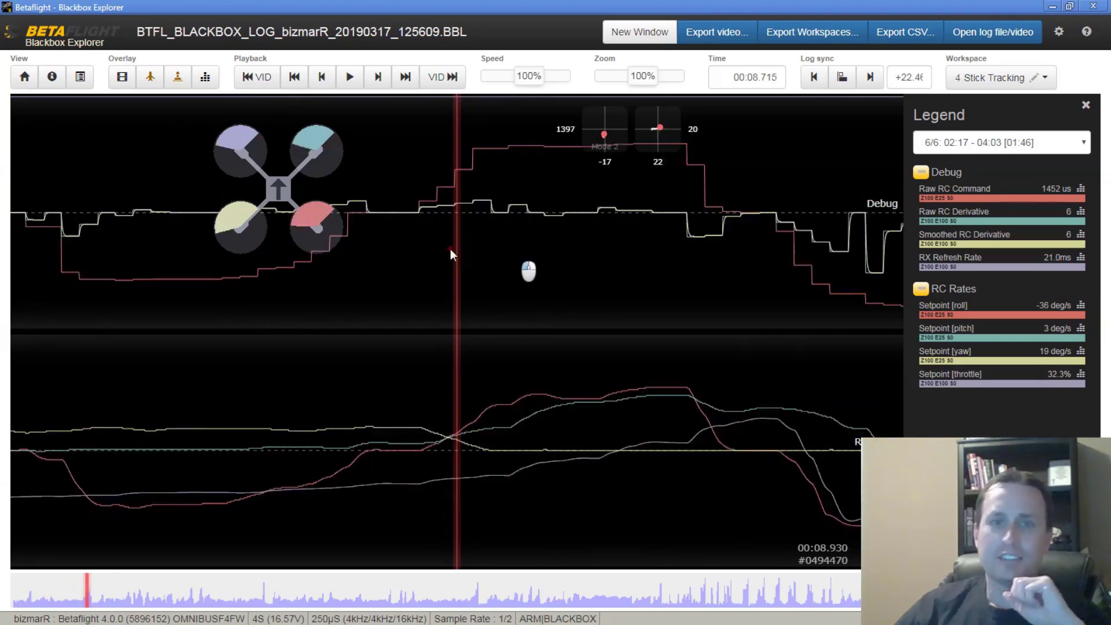